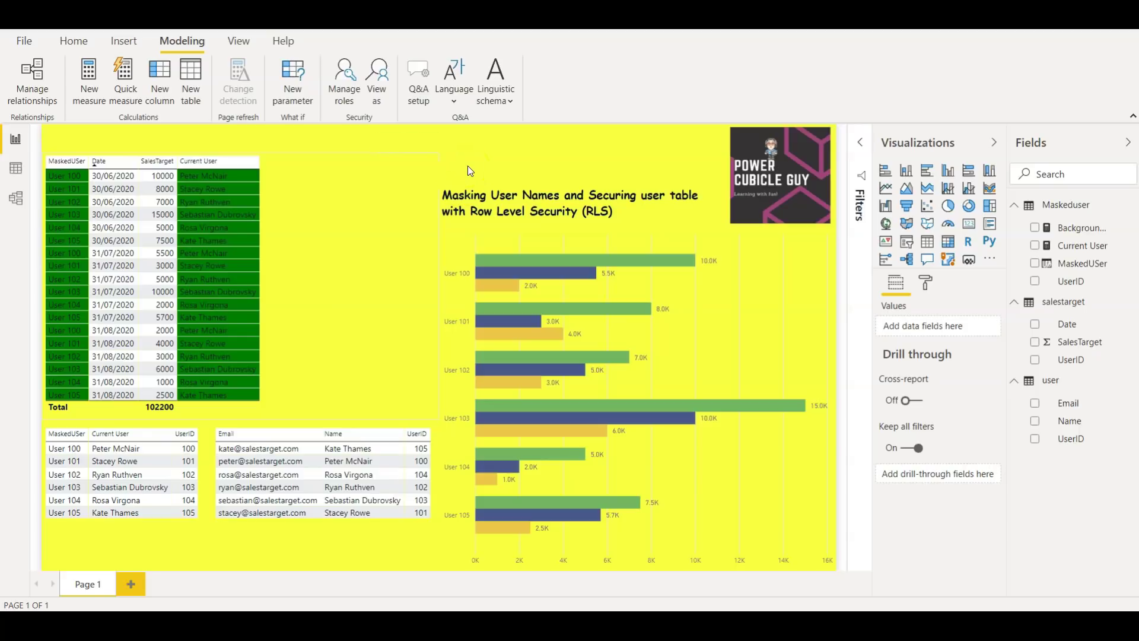
# View the report as the Security role for the user's e-mail address, so only User 100 shows a name
pyautogui.click(377, 80)
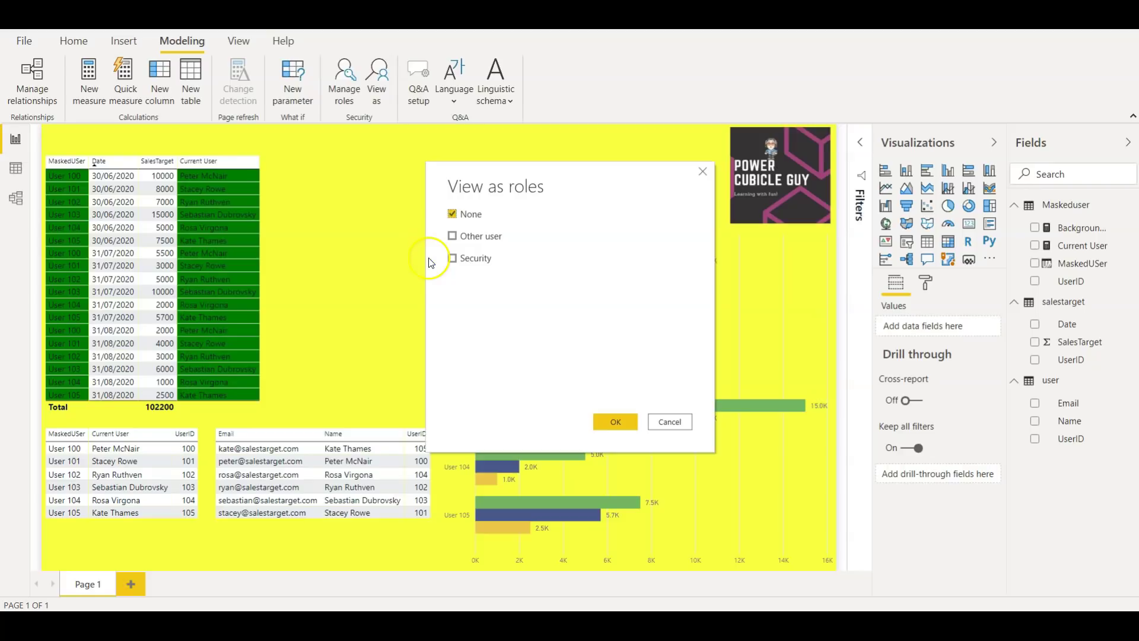
pyautogui.click(452, 236)
pyautogui.click(466, 258)
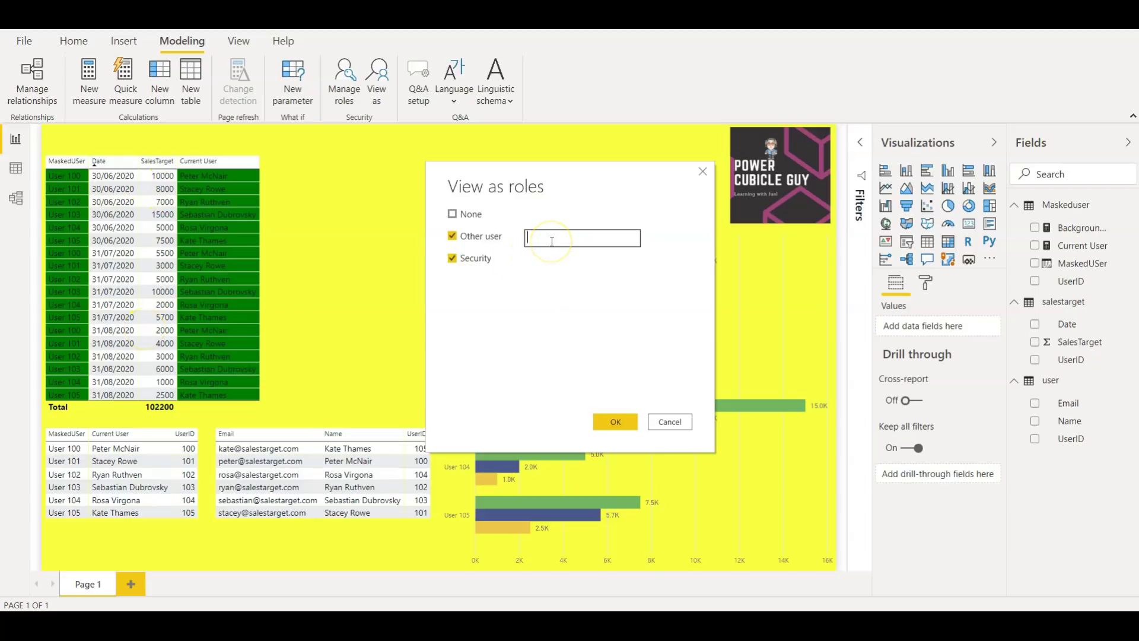
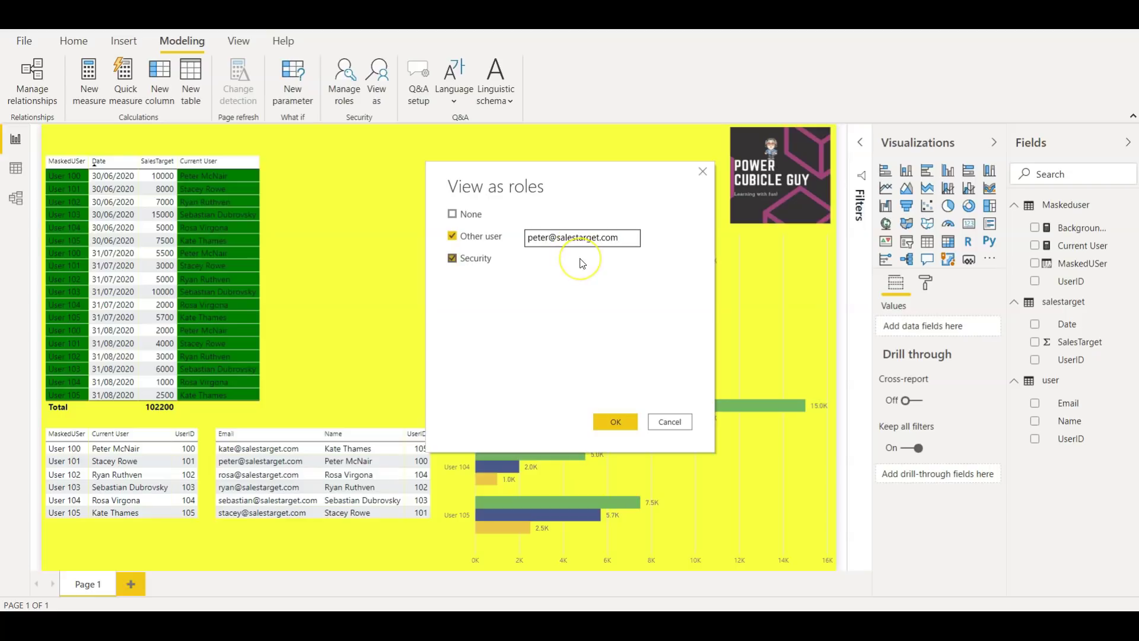
pyautogui.click(611, 424)
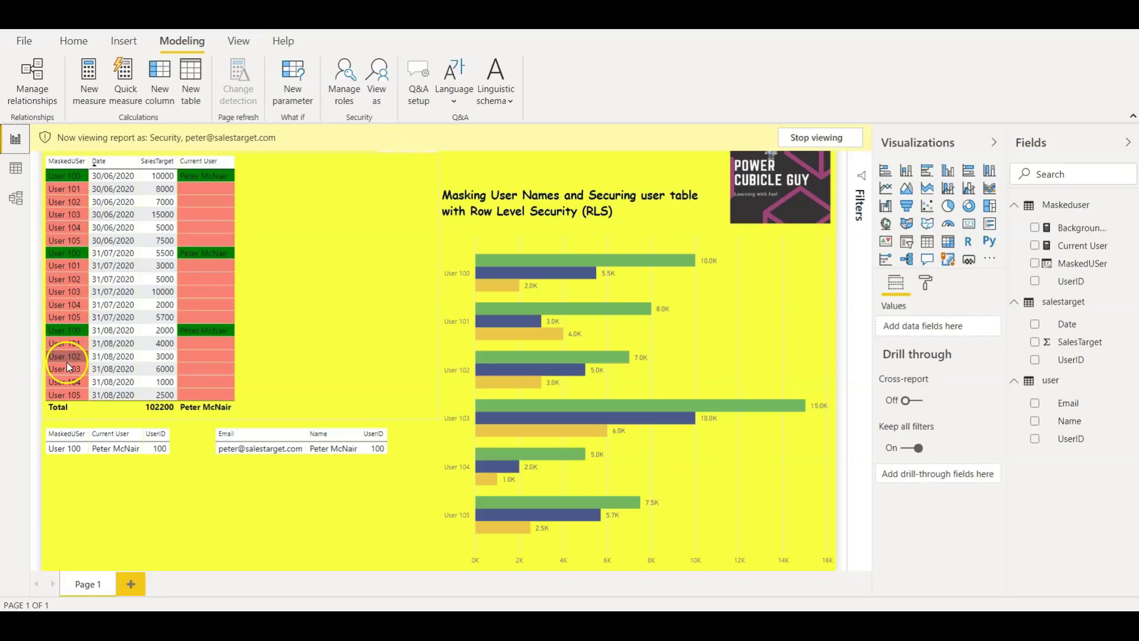
# Select the user table visual and stop viewing the report as the Security role
pyautogui.click(298, 400)
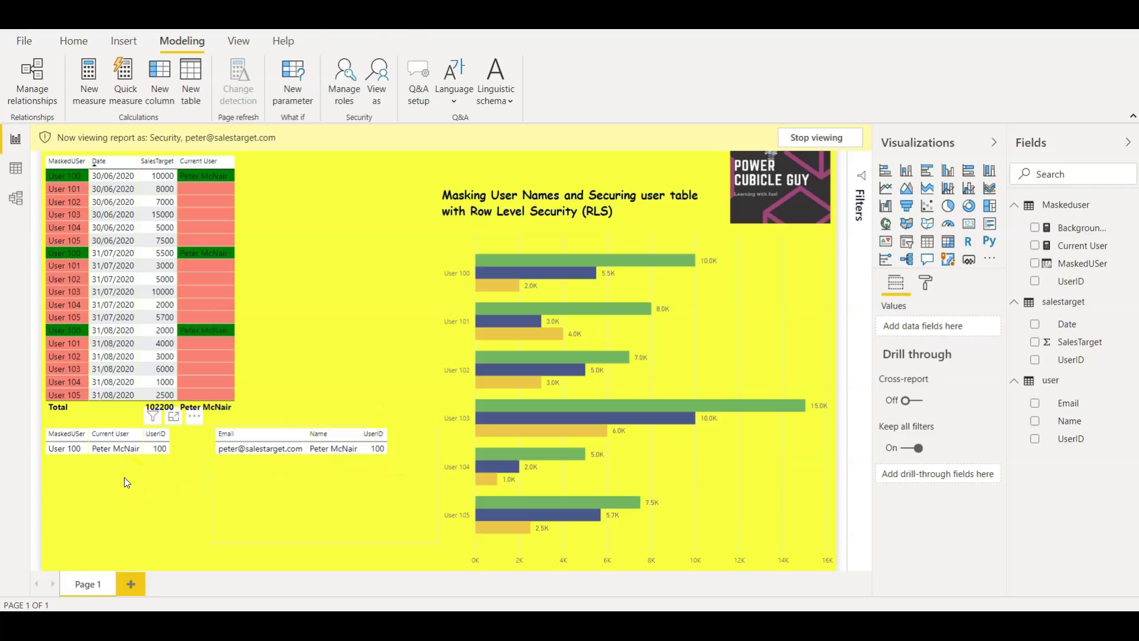
pyautogui.click(76, 476)
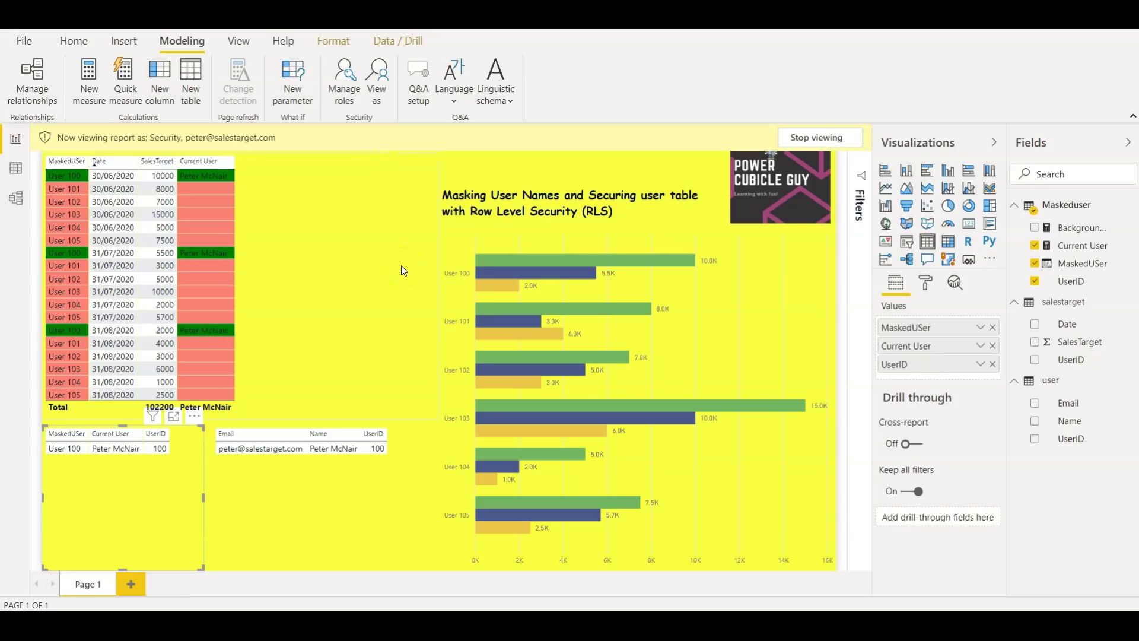
pyautogui.click(813, 138)
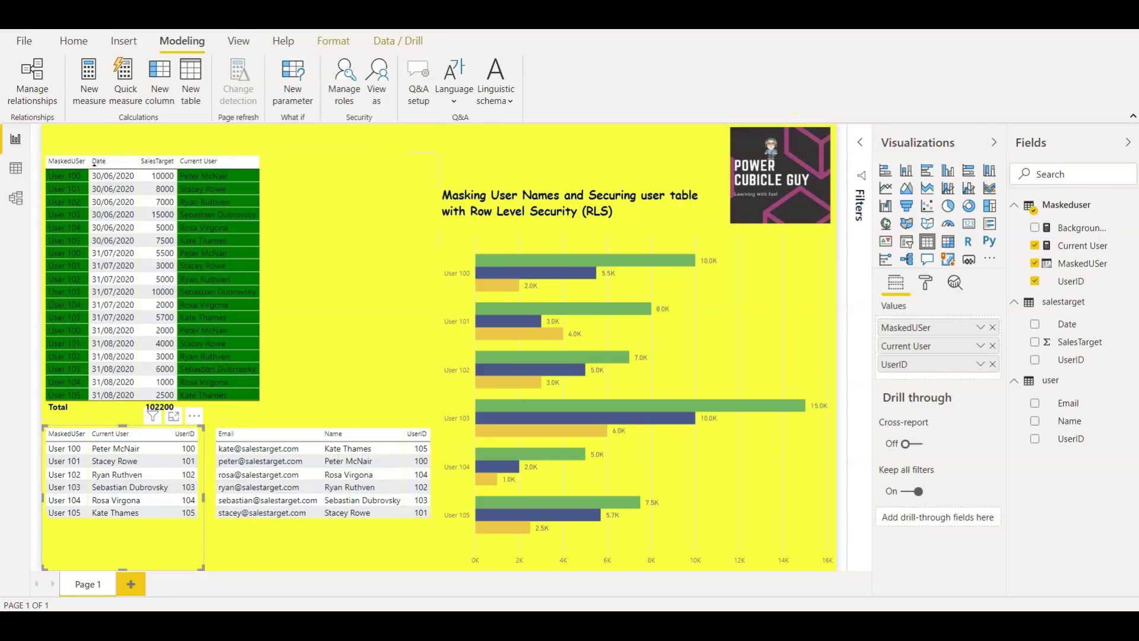
# Switch to the source Excel workbook showing the user sheet with UserIDs 100–105
pyautogui.click(313, 65)
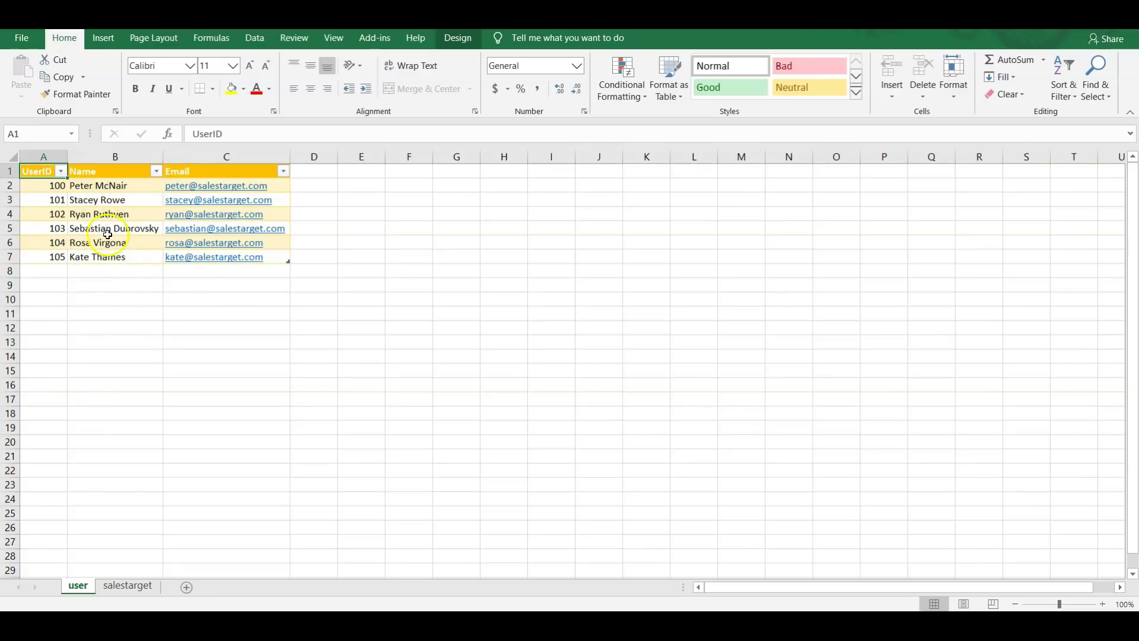
# Review the salestarget sheet's UserID, Date and SalesTarget rows, then return to the user sheet
pyautogui.click(136, 588)
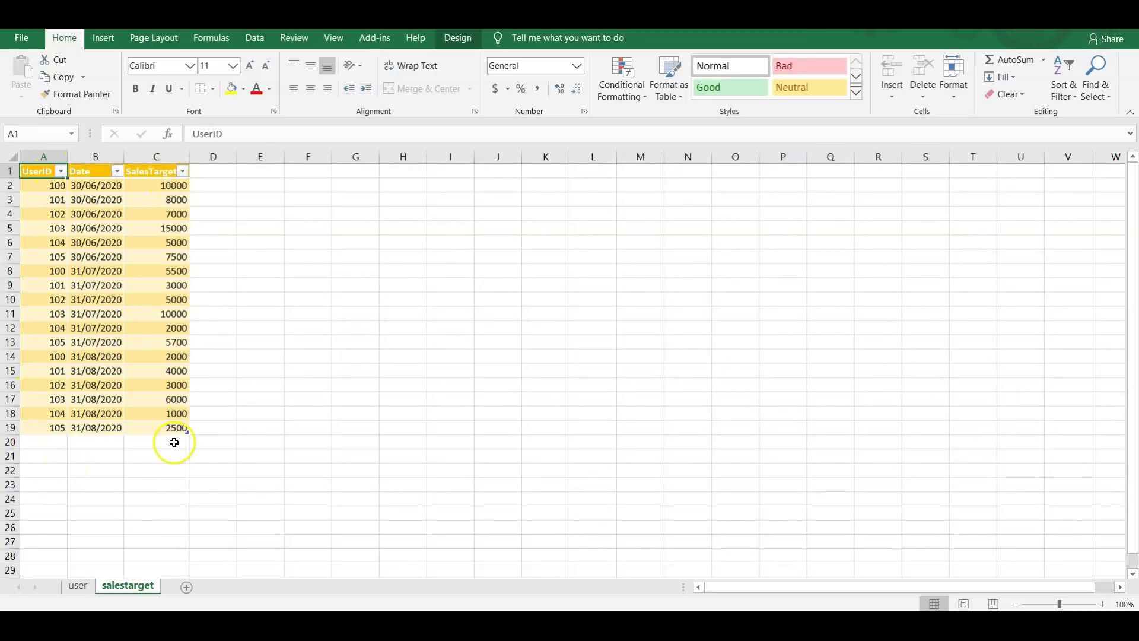
pyautogui.click(71, 588)
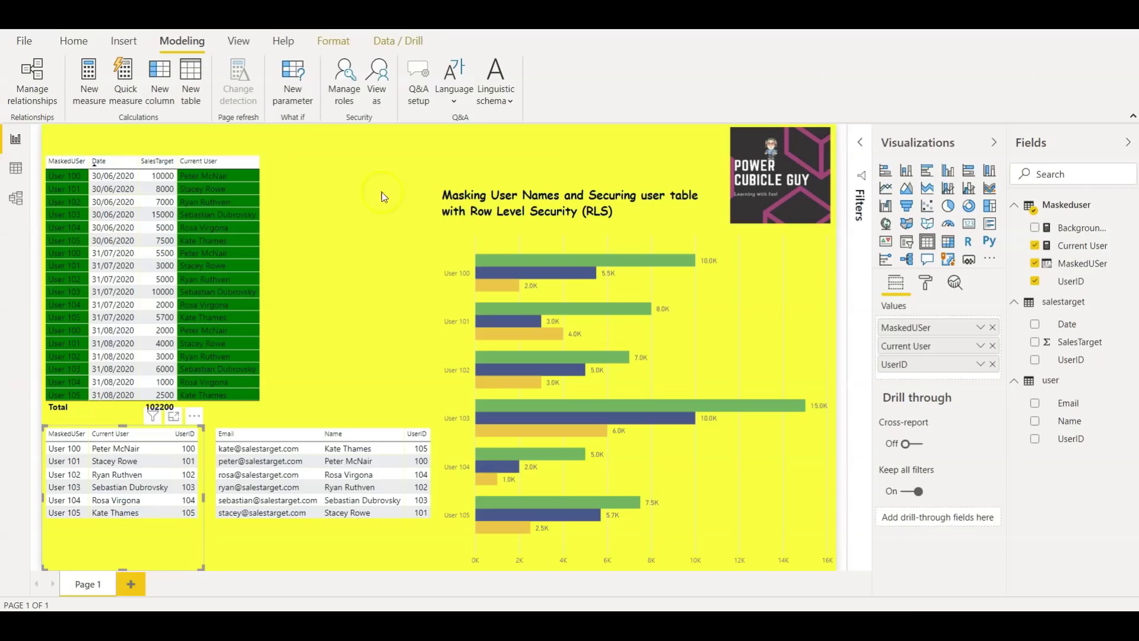
# Browse the salestarget and Maskeduser tables in Data view, then launch Power Query via Transform data
pyautogui.click(16, 172)
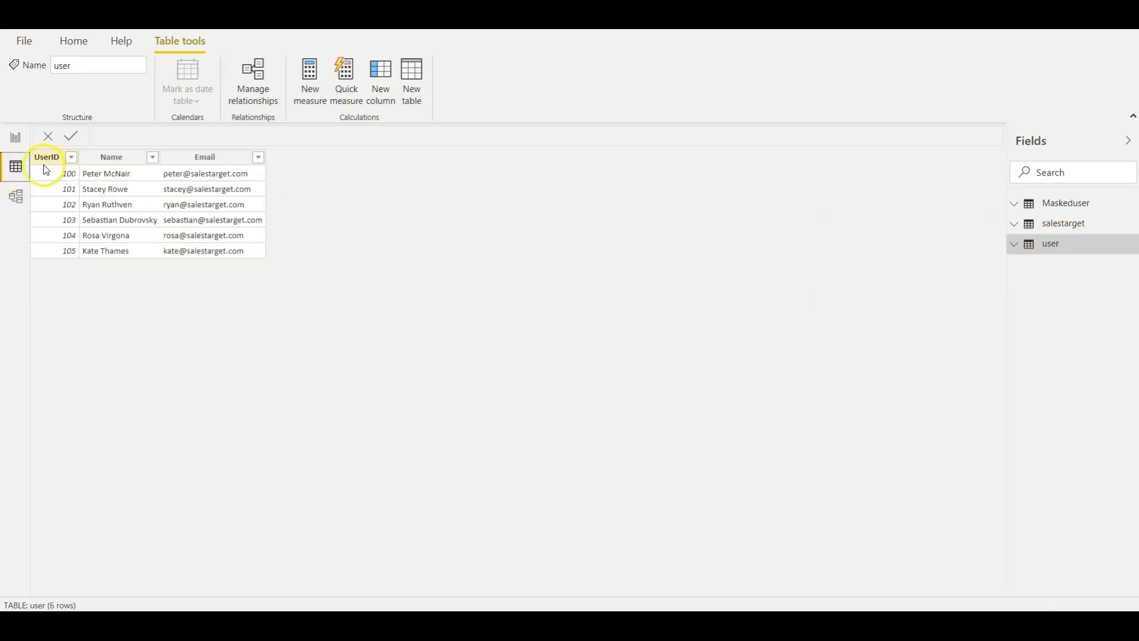
pyautogui.click(1062, 225)
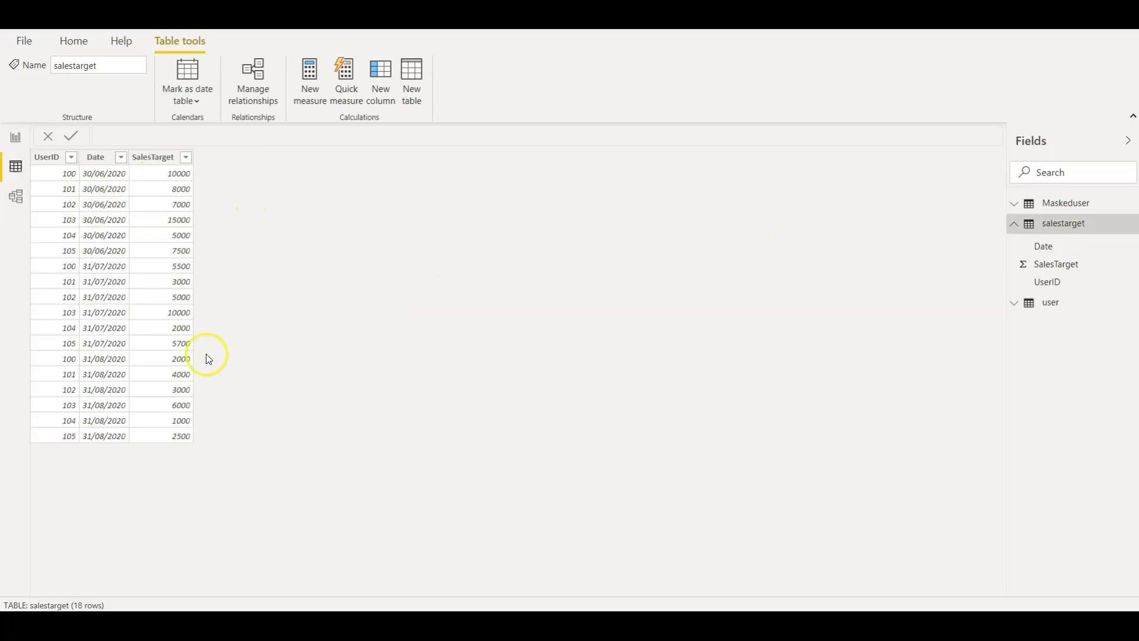
pyautogui.click(1014, 224)
pyautogui.click(1054, 203)
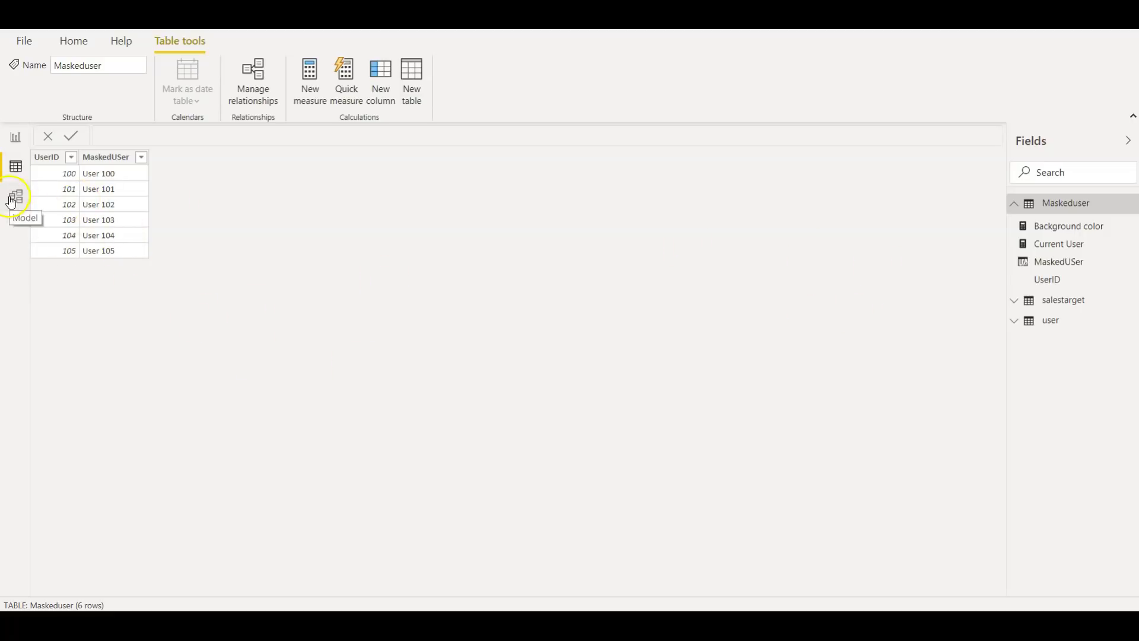
pyautogui.click(75, 42)
pyautogui.click(320, 101)
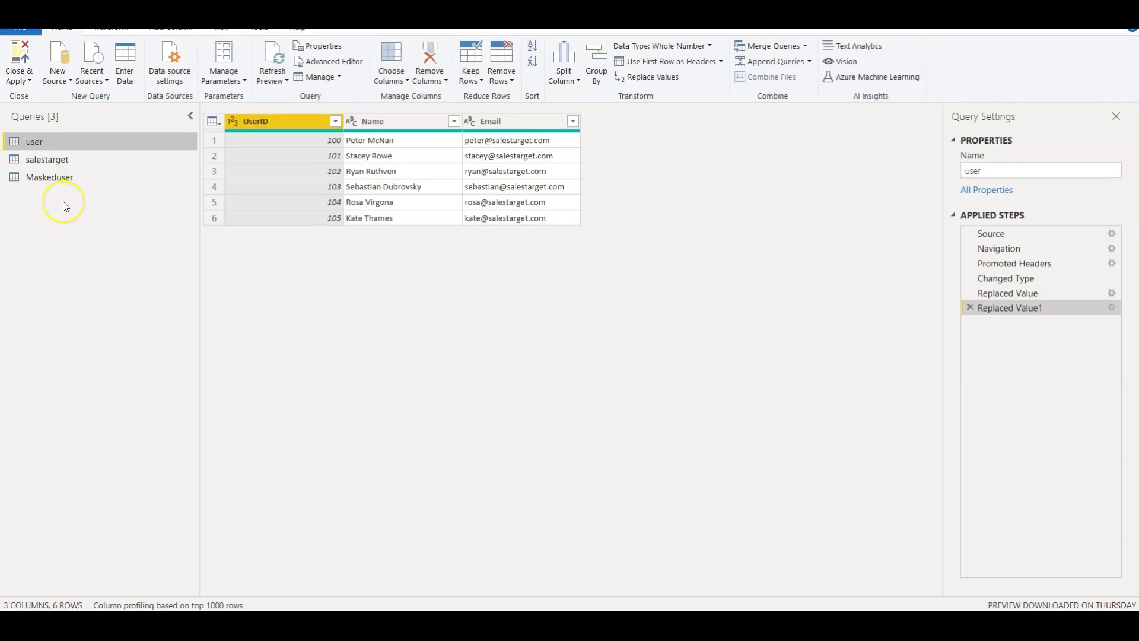
pyautogui.click(59, 160)
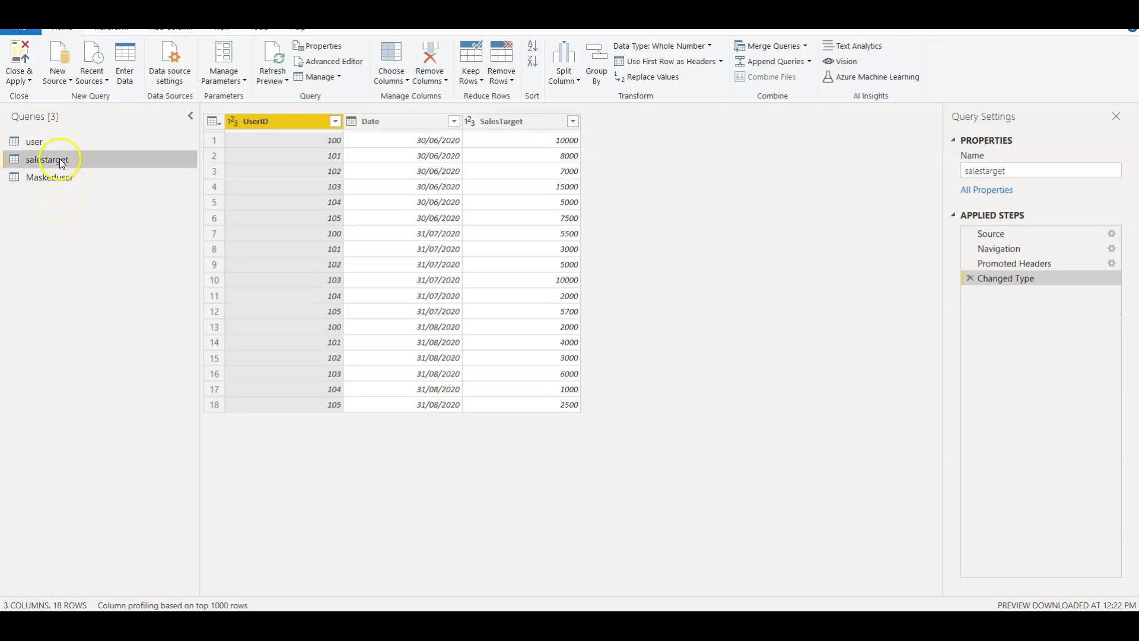
pyautogui.click(46, 144)
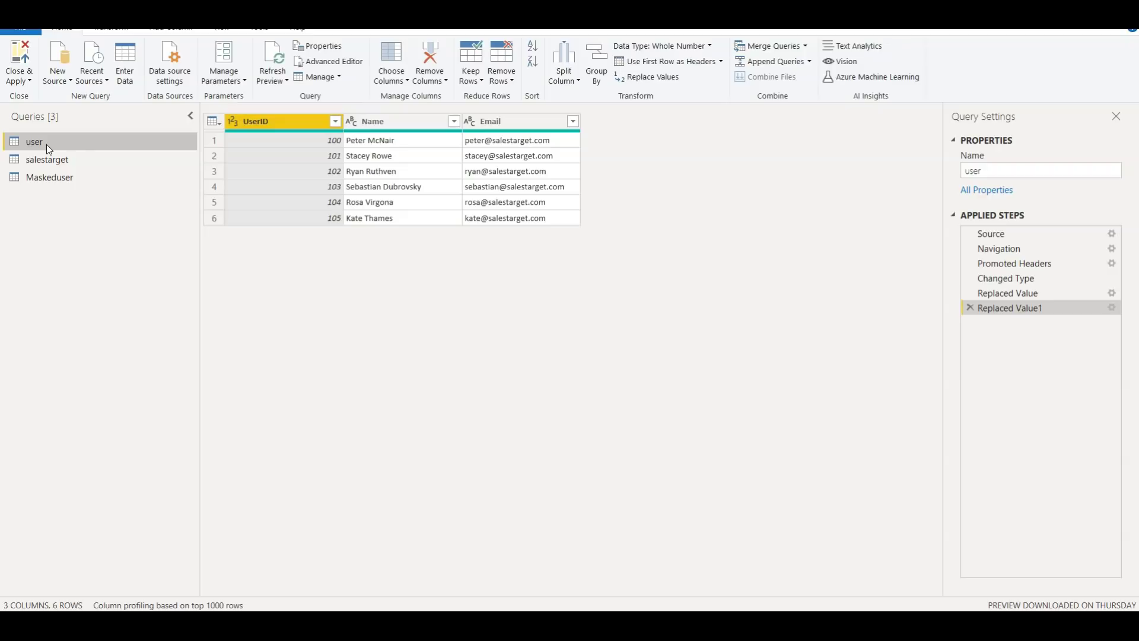
pyautogui.rightClick(61, 144)
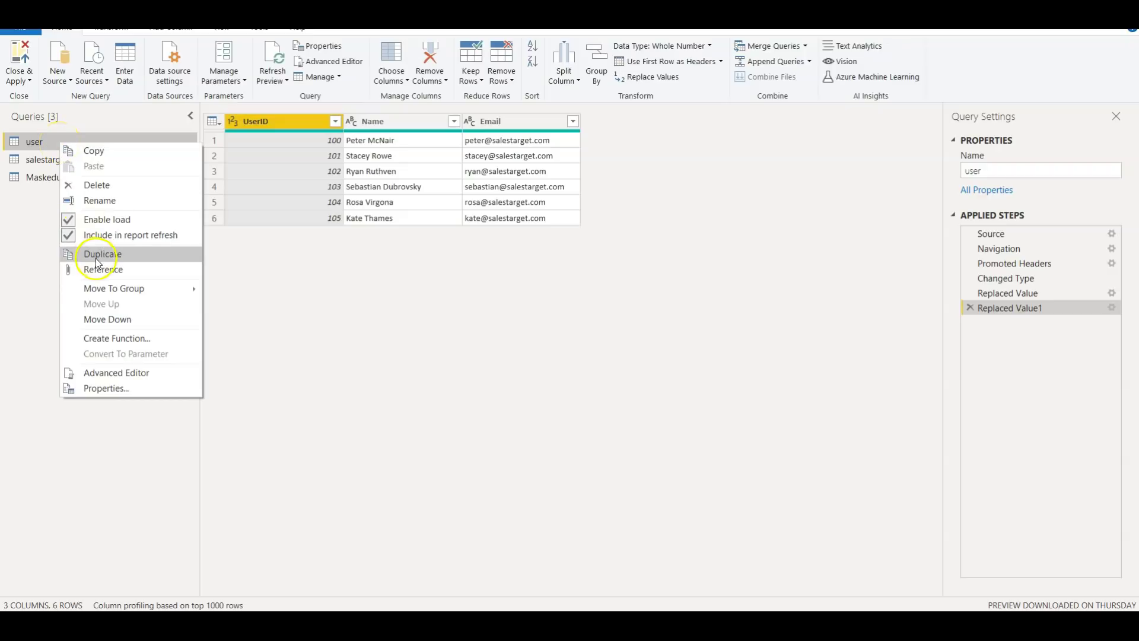
pyautogui.click(43, 179)
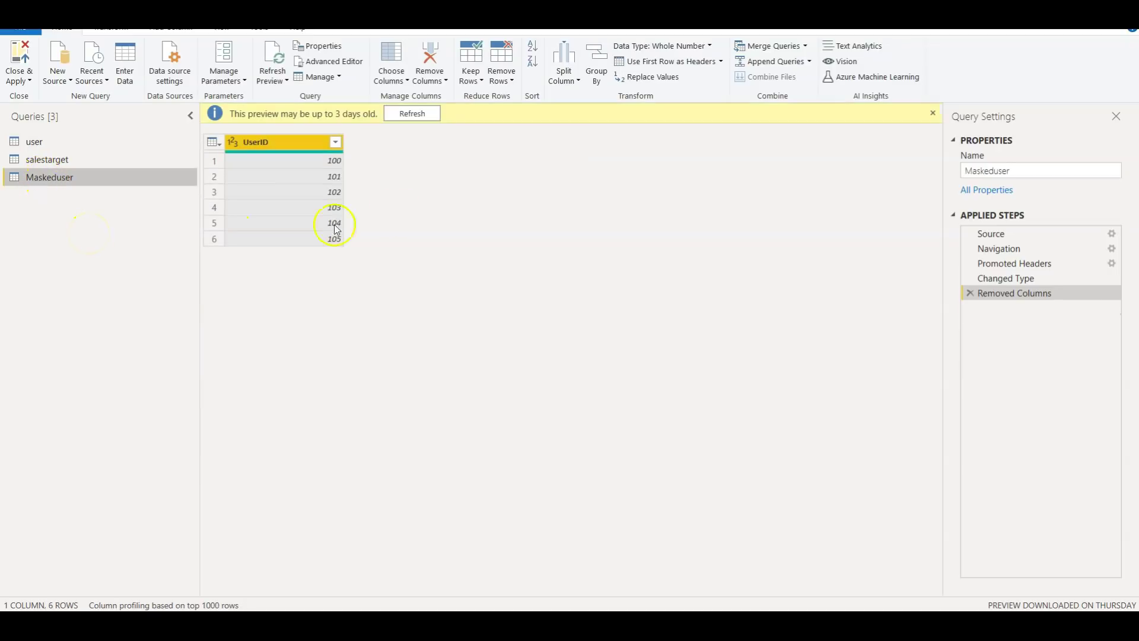
pyautogui.click(412, 113)
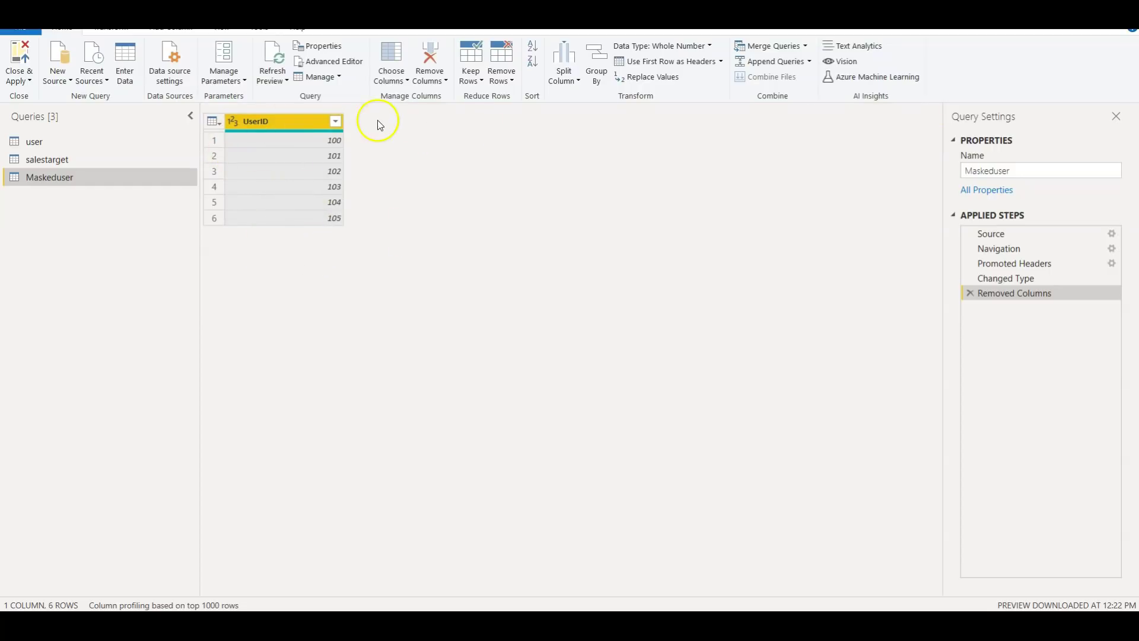
pyautogui.click(53, 142)
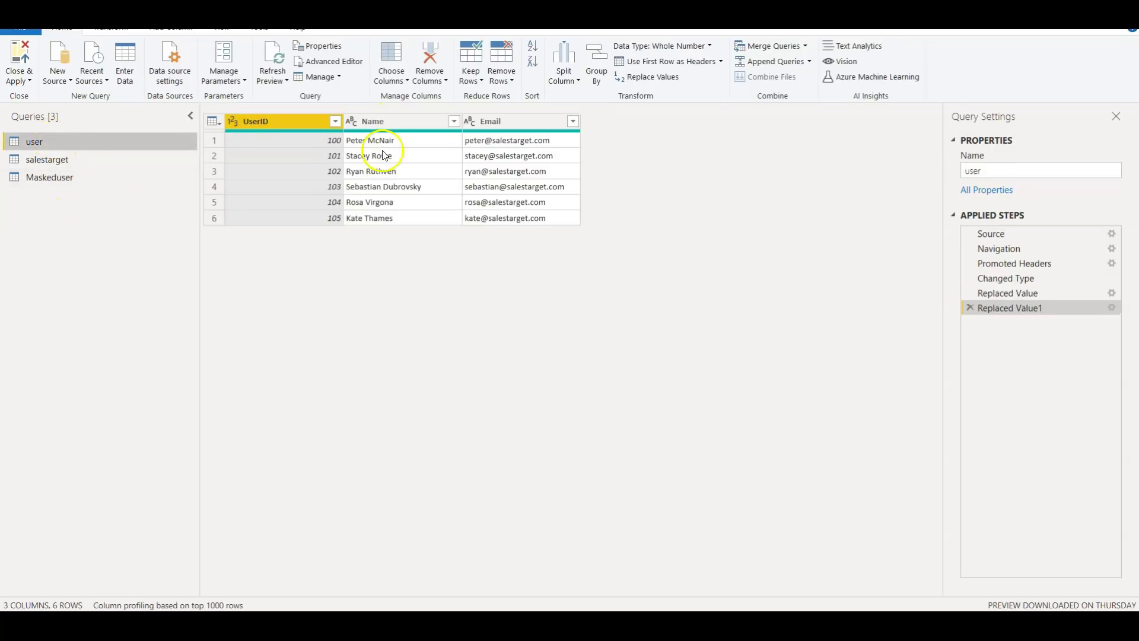
pyautogui.click(51, 182)
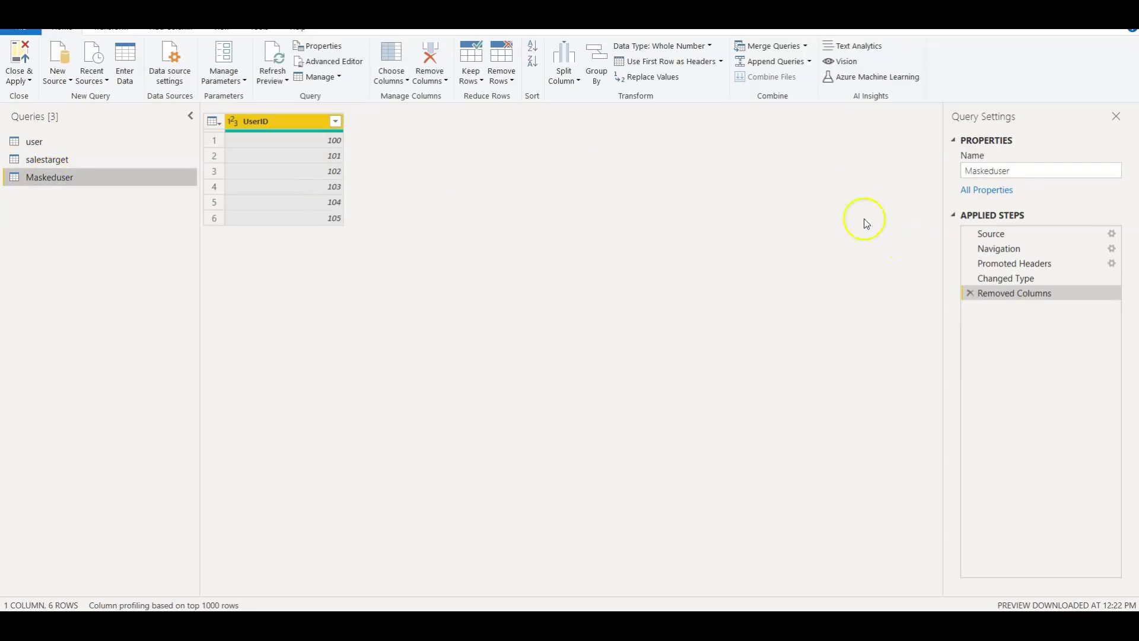
pyautogui.click(22, 82)
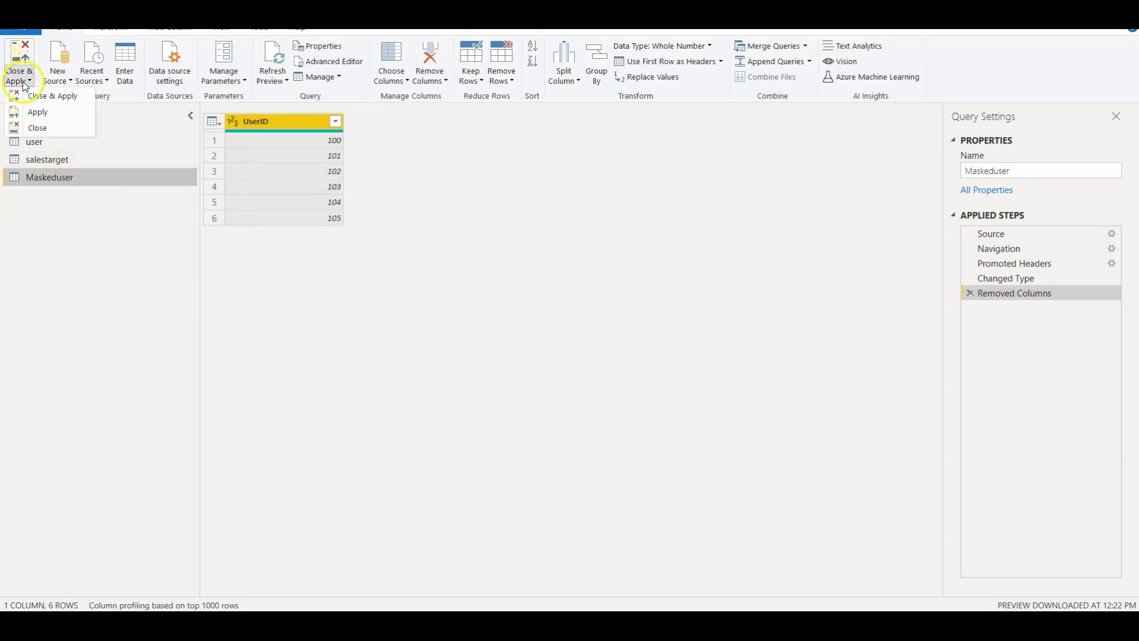
pyautogui.click(52, 129)
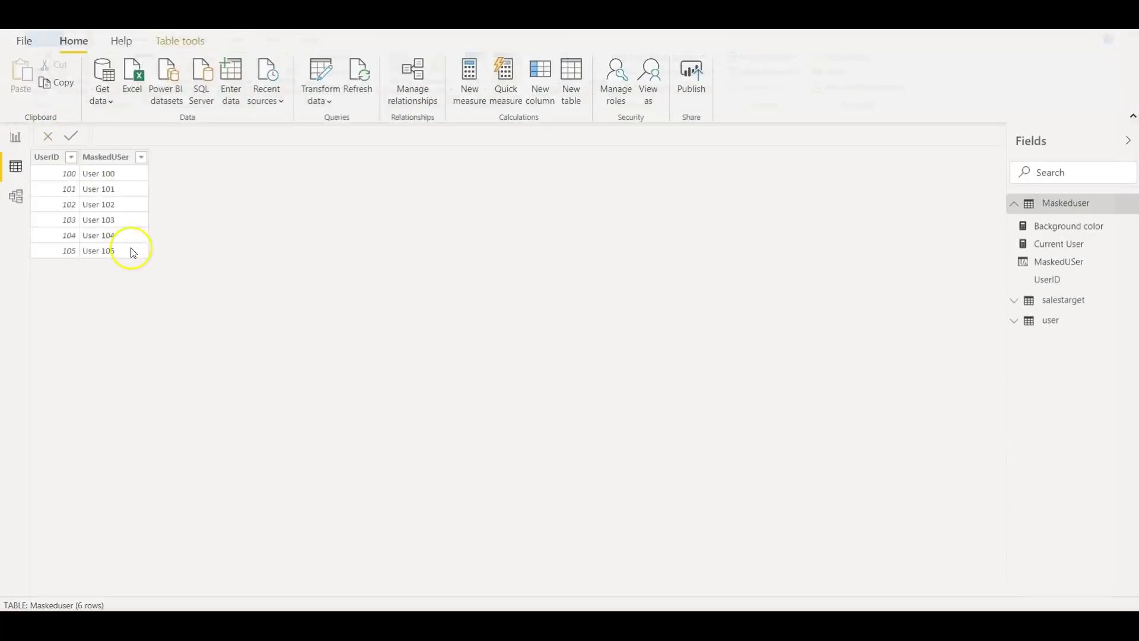
# Inspect the MaskedUSer column formula and the Current User measure's TREATAS-based DAX
pyautogui.click(1015, 204)
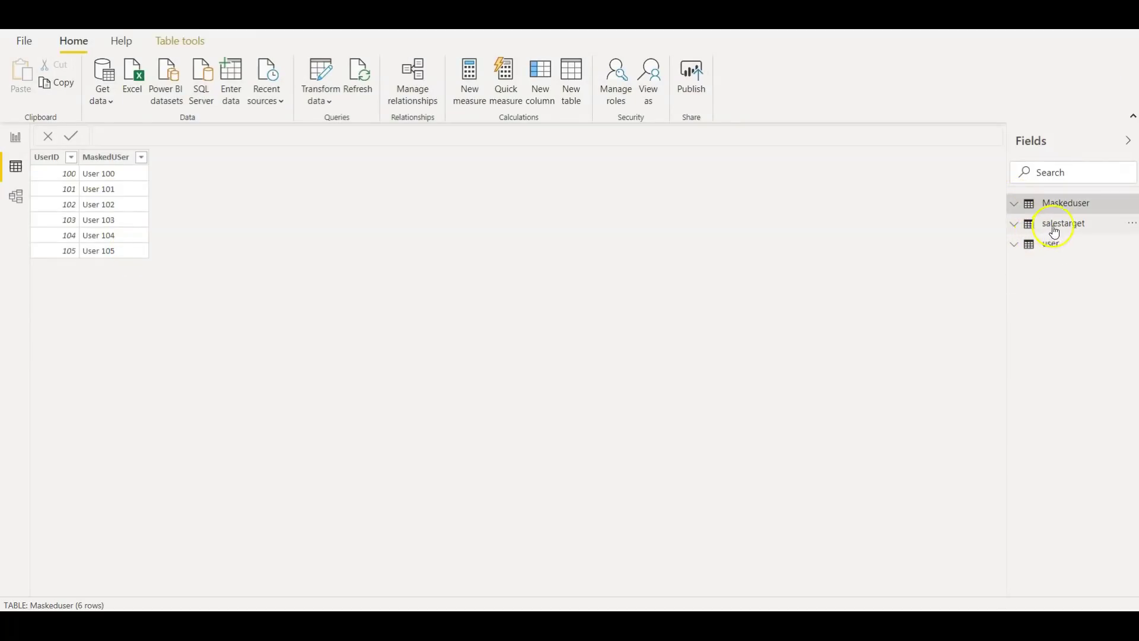
pyautogui.click(1014, 209)
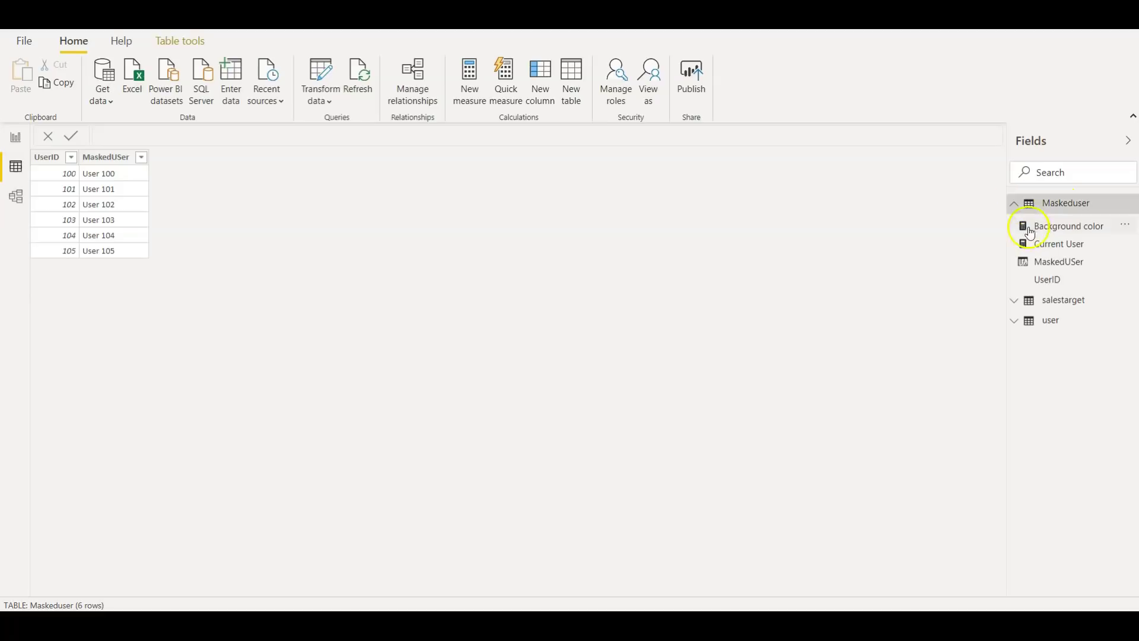
pyautogui.click(1065, 260)
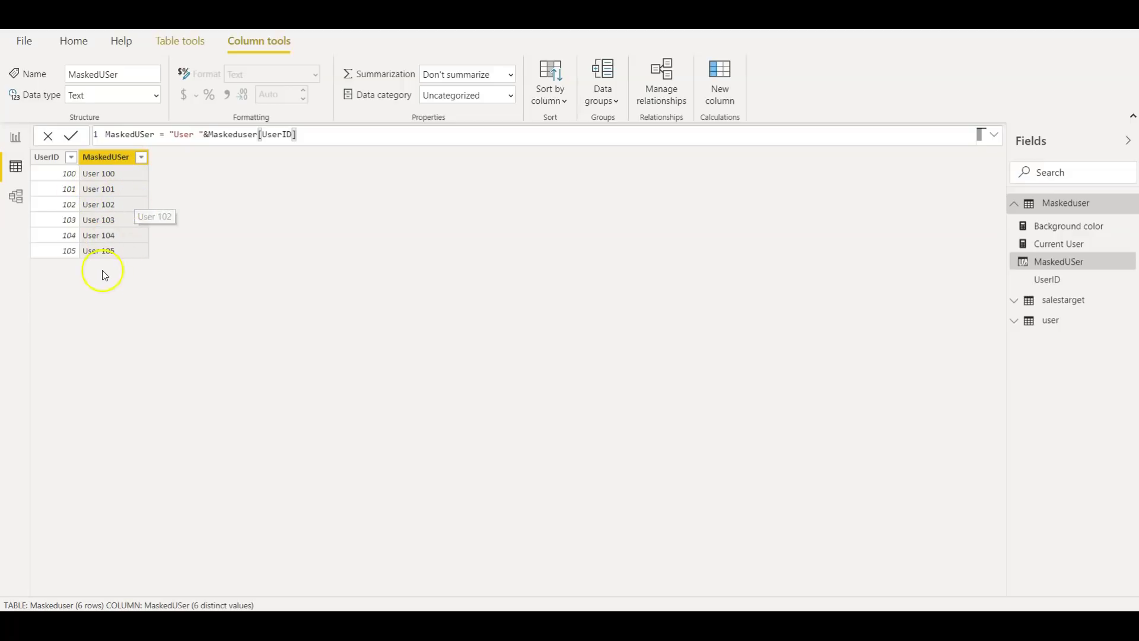
pyautogui.click(1057, 250)
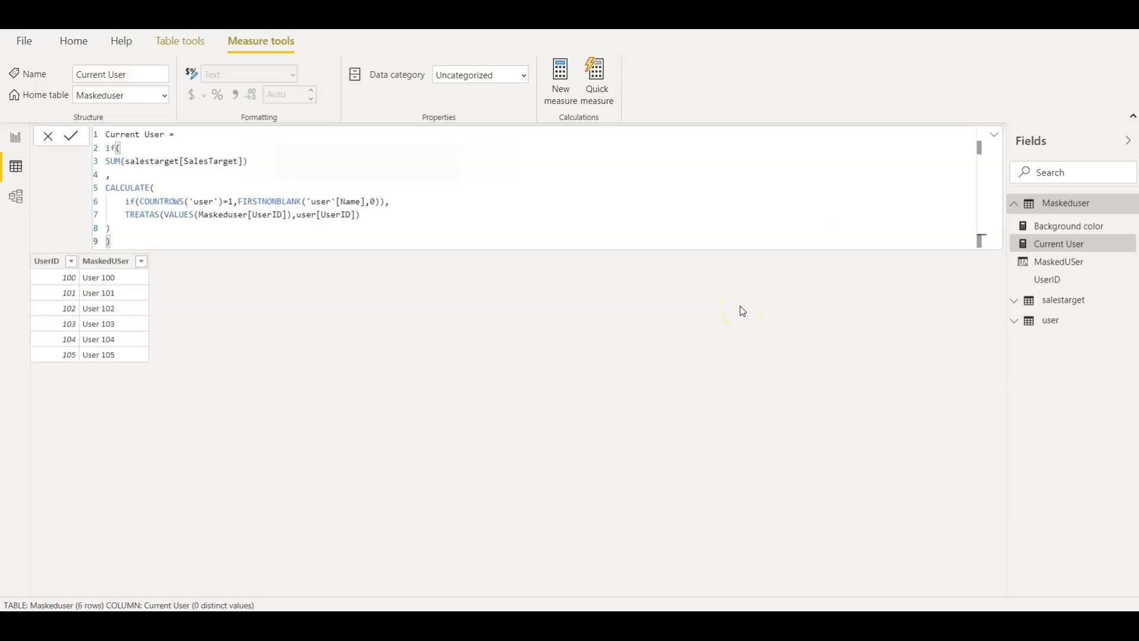
# Examine the SUM of SalesTarget line, then show the Background color measure's green/salmon IF formula
pyautogui.click(435, 339)
pyautogui.click(111, 143)
pyautogui.click(241, 167)
pyautogui.click(1068, 228)
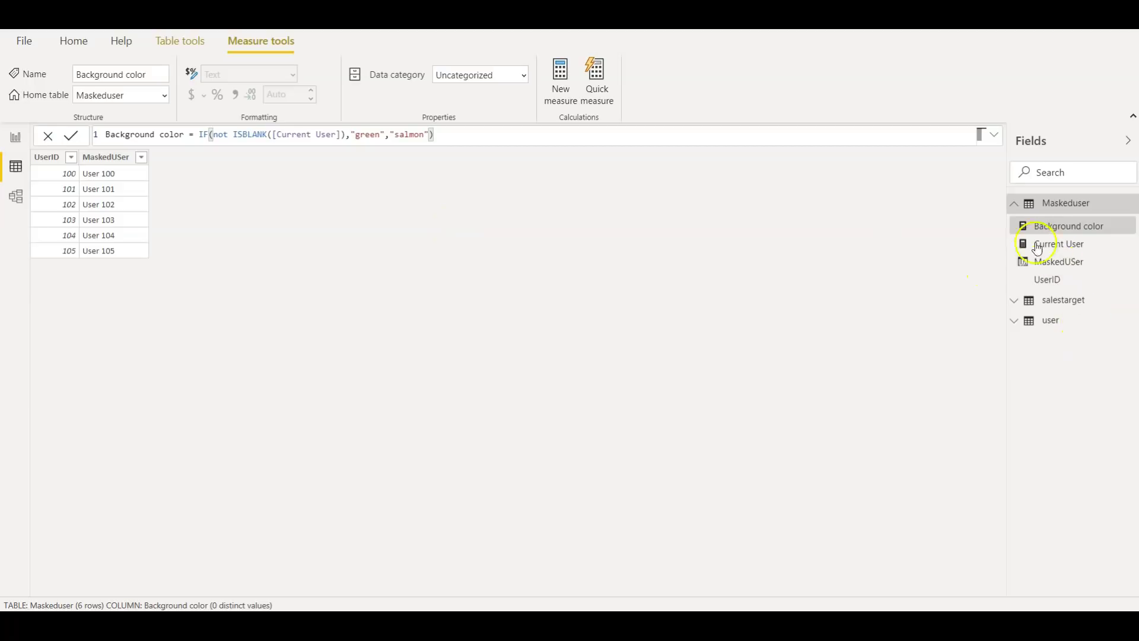
# Collapse and re-expand Maskeduser, then move from Report view to the Model view diagram
pyautogui.click(1016, 204)
pyautogui.click(1016, 204)
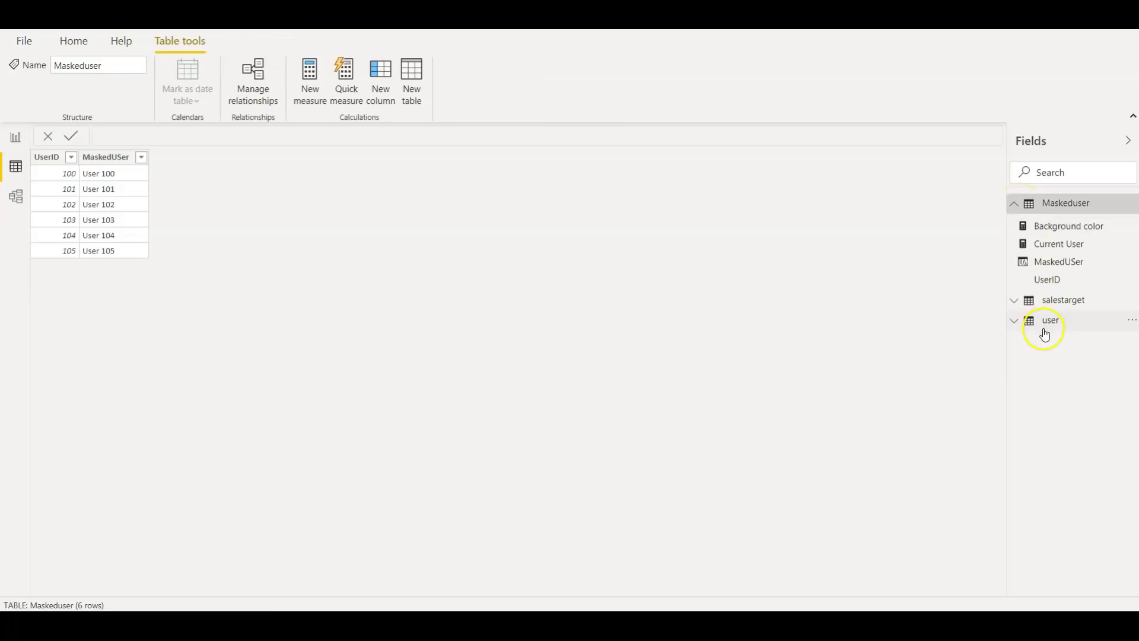
pyautogui.click(15, 137)
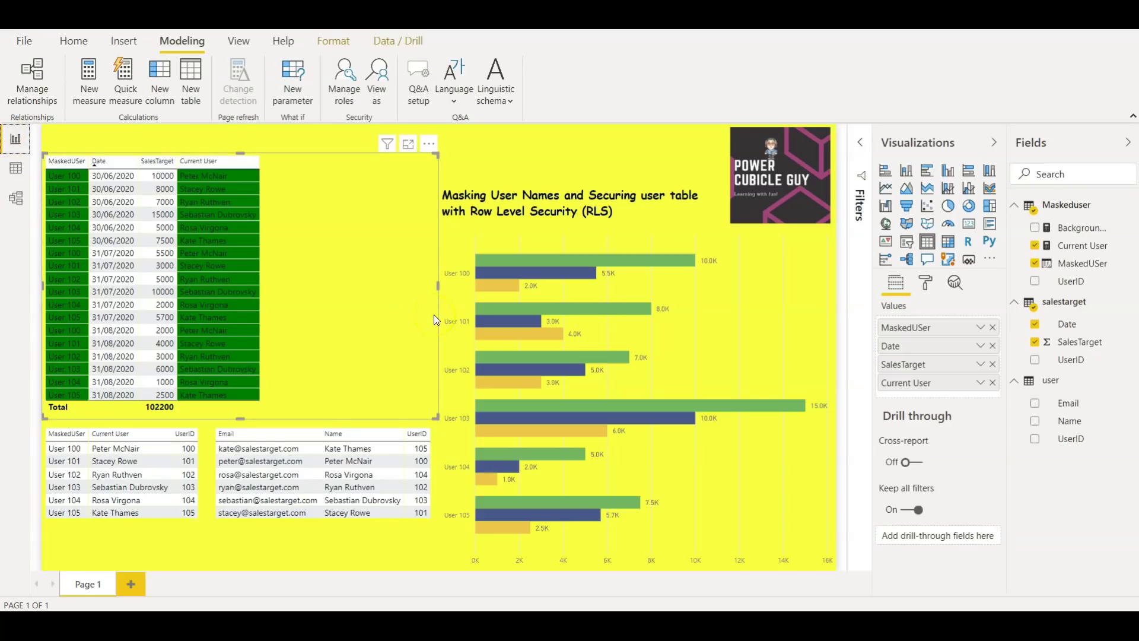
pyautogui.click(15, 197)
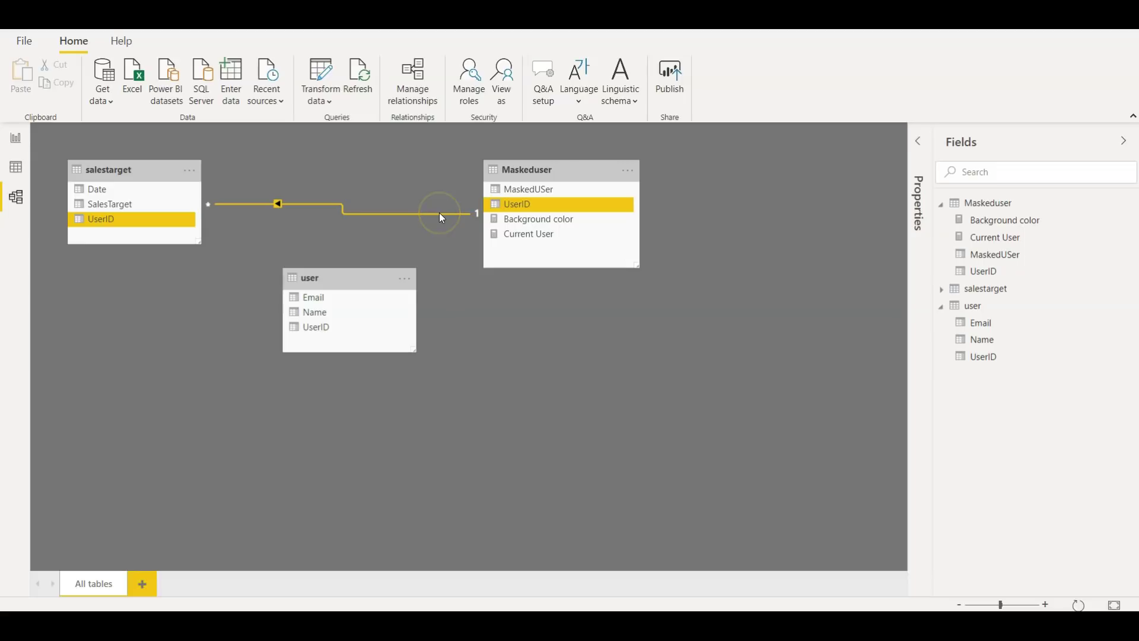
# Review the many-to-one salestarget–Maskeduser relationship on UserID and cancel without changes
pyautogui.doubleClick(441, 213)
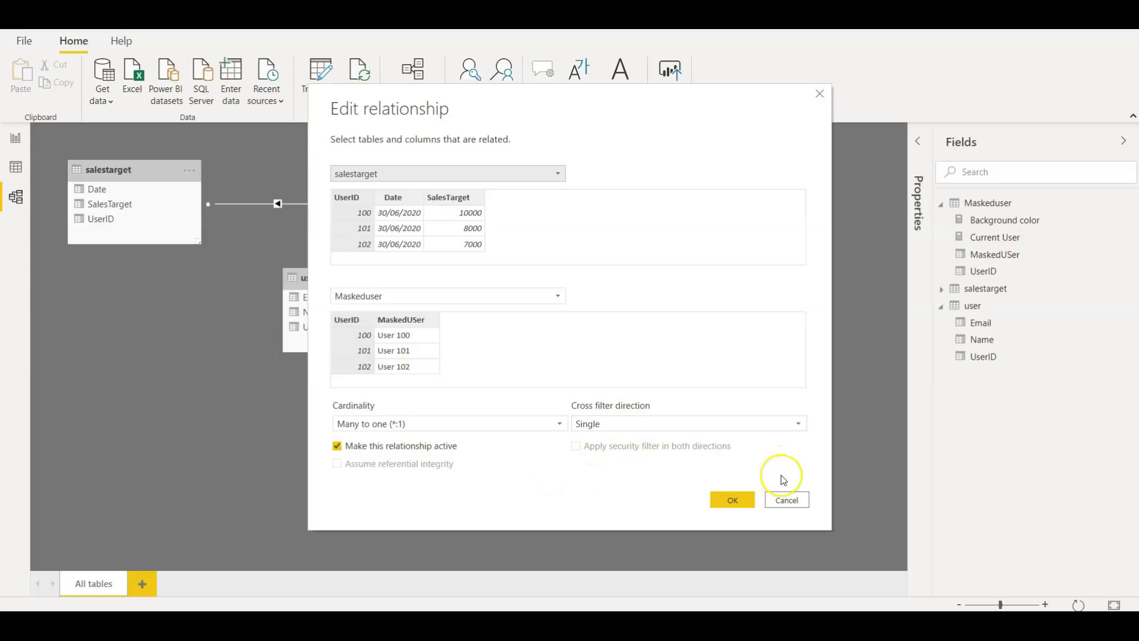
pyautogui.click(798, 501)
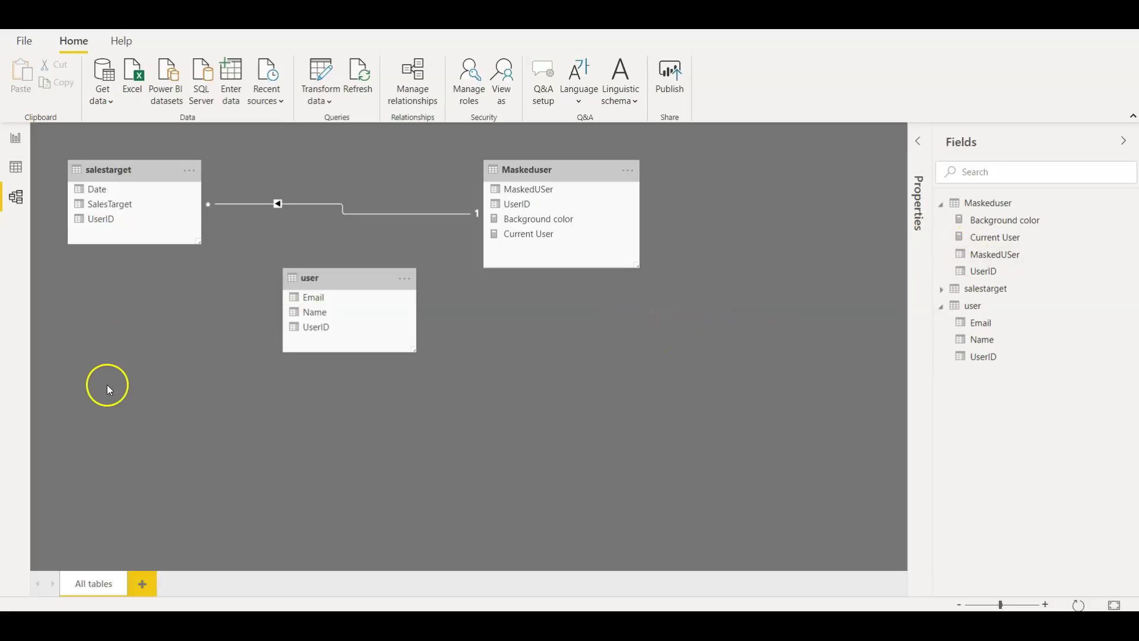
# Toggle Hide in report view on and off for the user table, then return to the report page
pyautogui.click(334, 276)
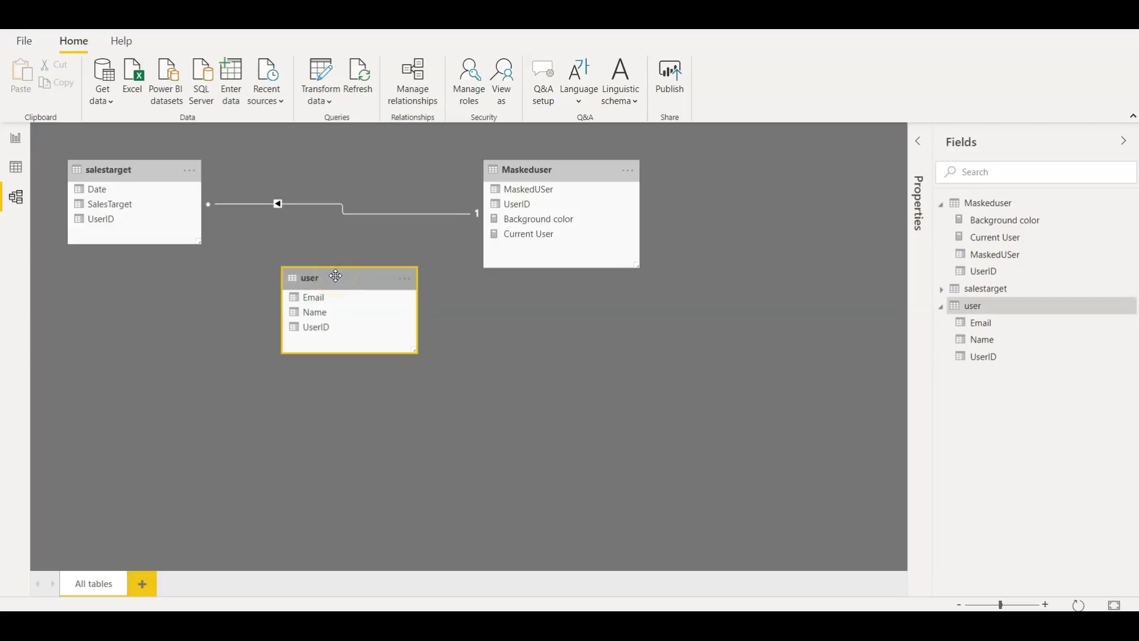
pyautogui.rightClick(335, 275)
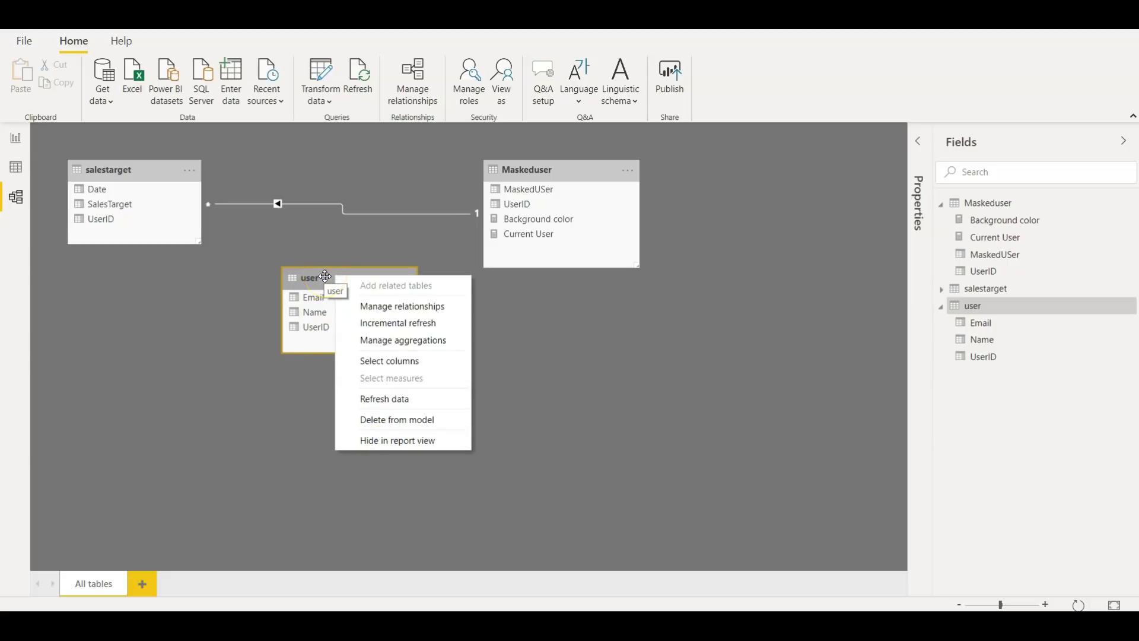
pyautogui.click(377, 442)
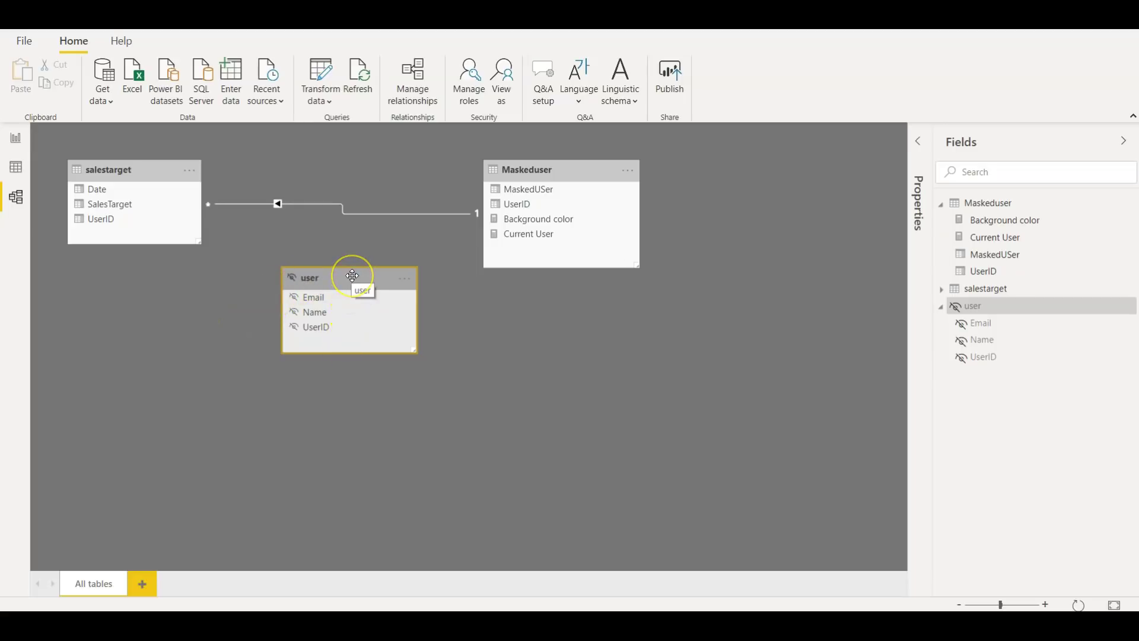
pyautogui.click(407, 480)
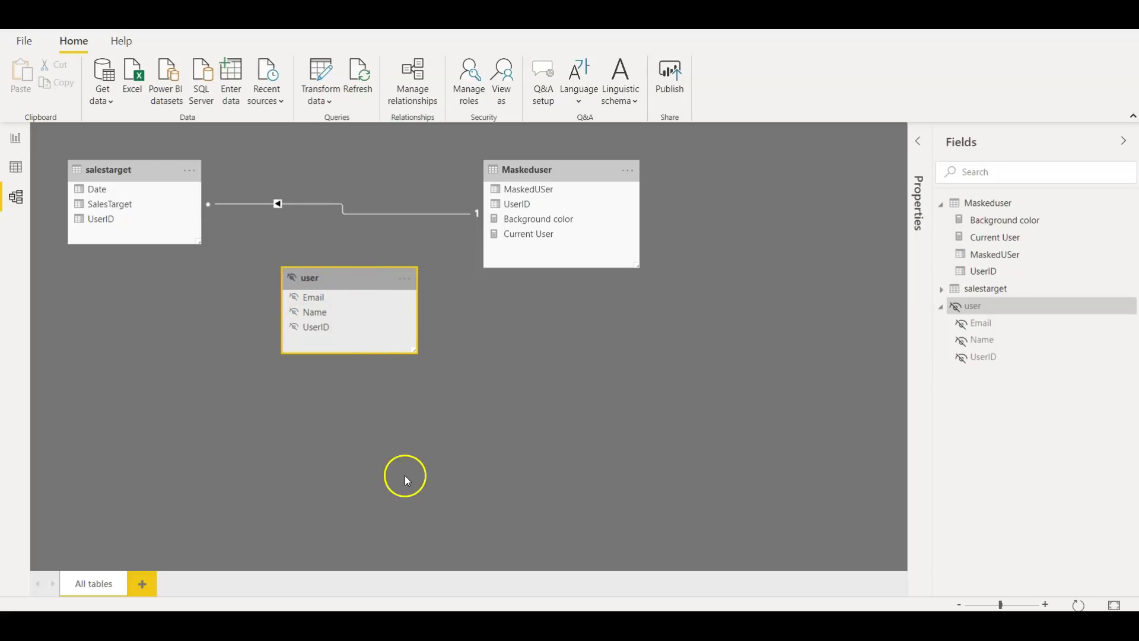
pyautogui.rightClick(356, 279)
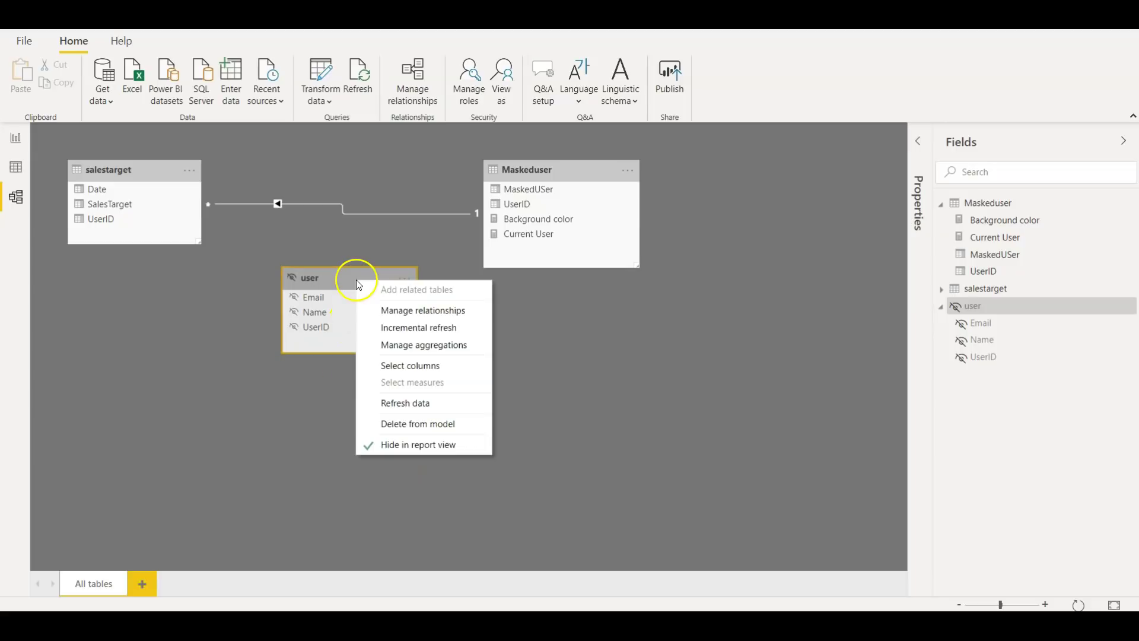
pyautogui.click(411, 445)
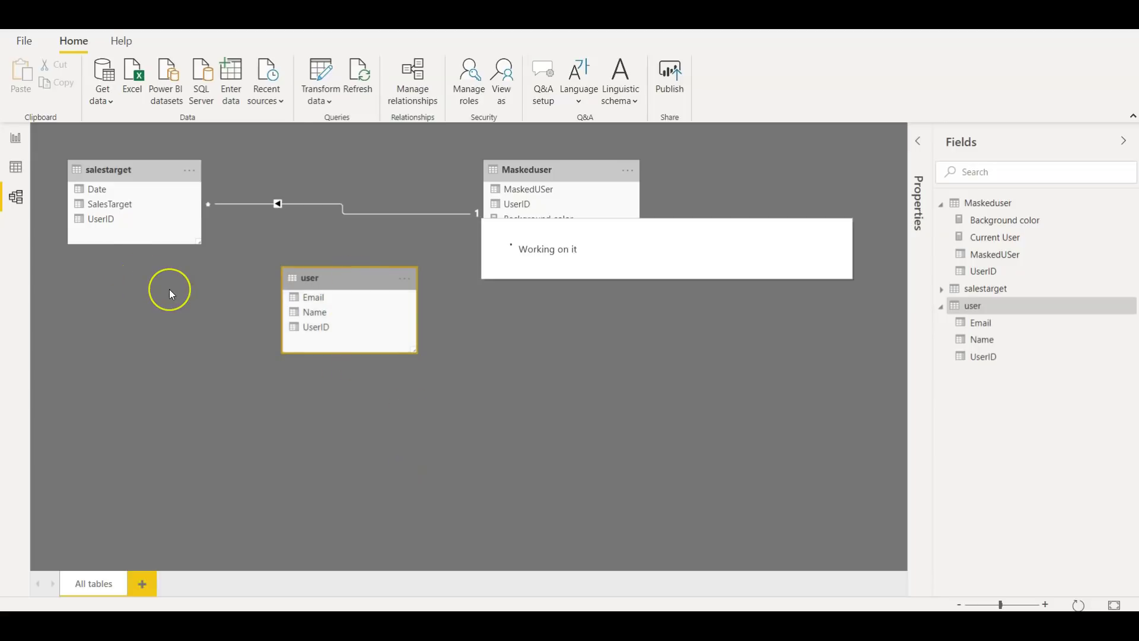
pyautogui.click(16, 140)
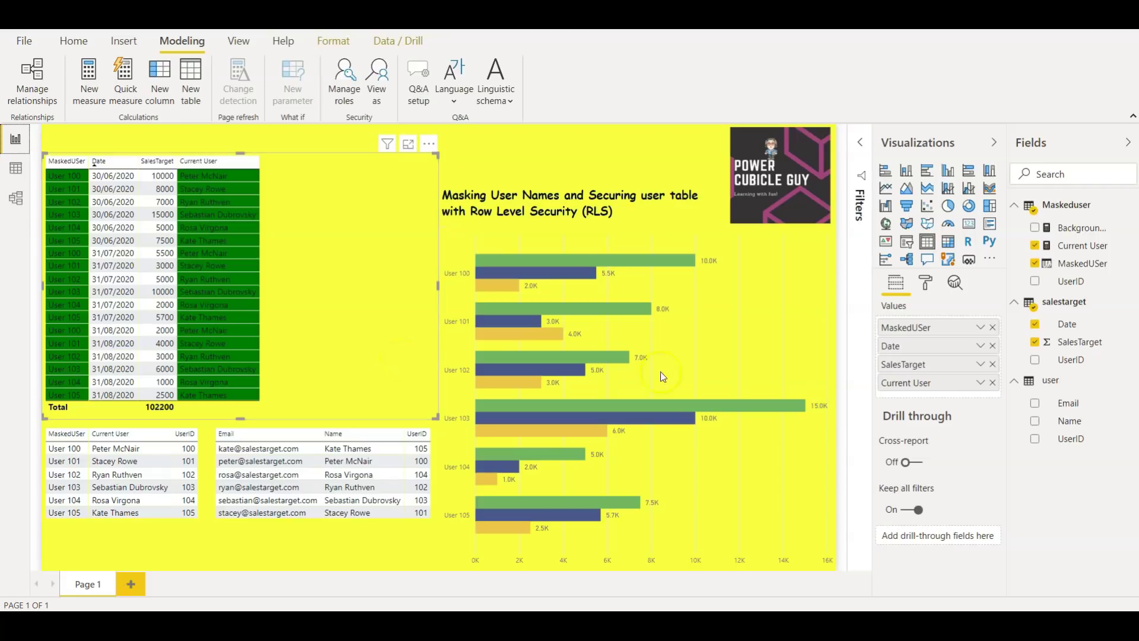
pyautogui.click(930, 337)
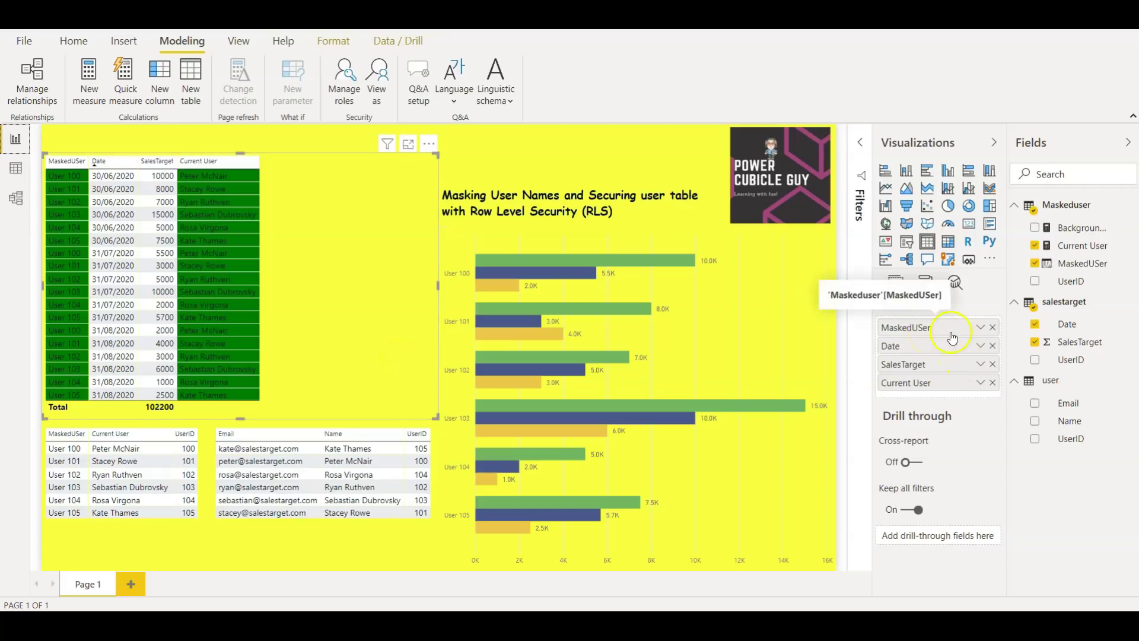
pyautogui.click(897, 350)
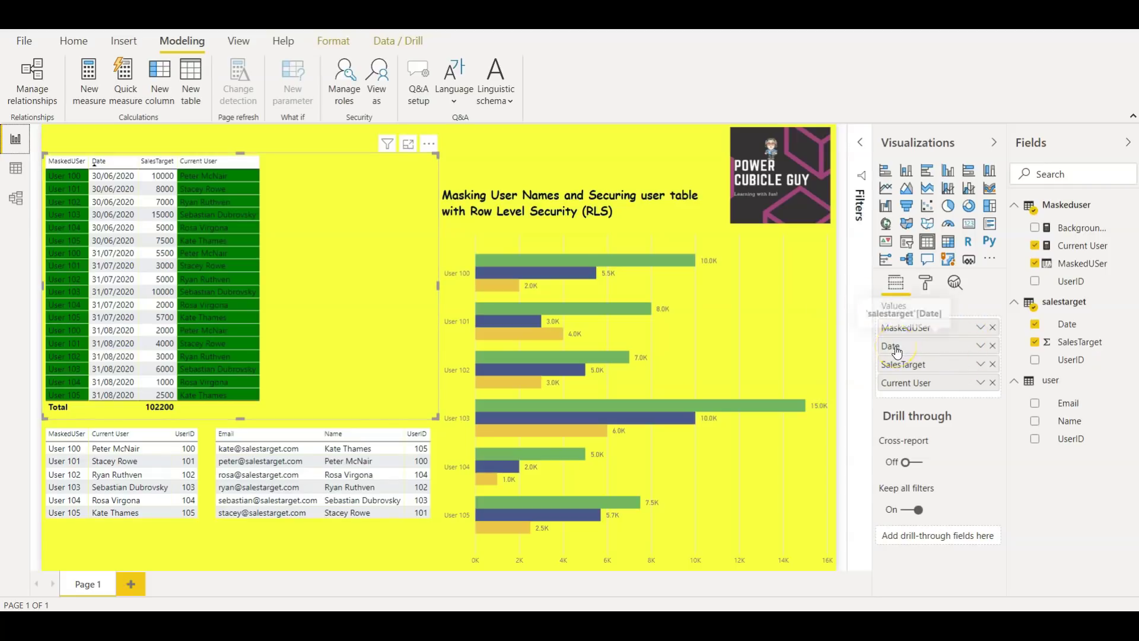
pyautogui.click(894, 368)
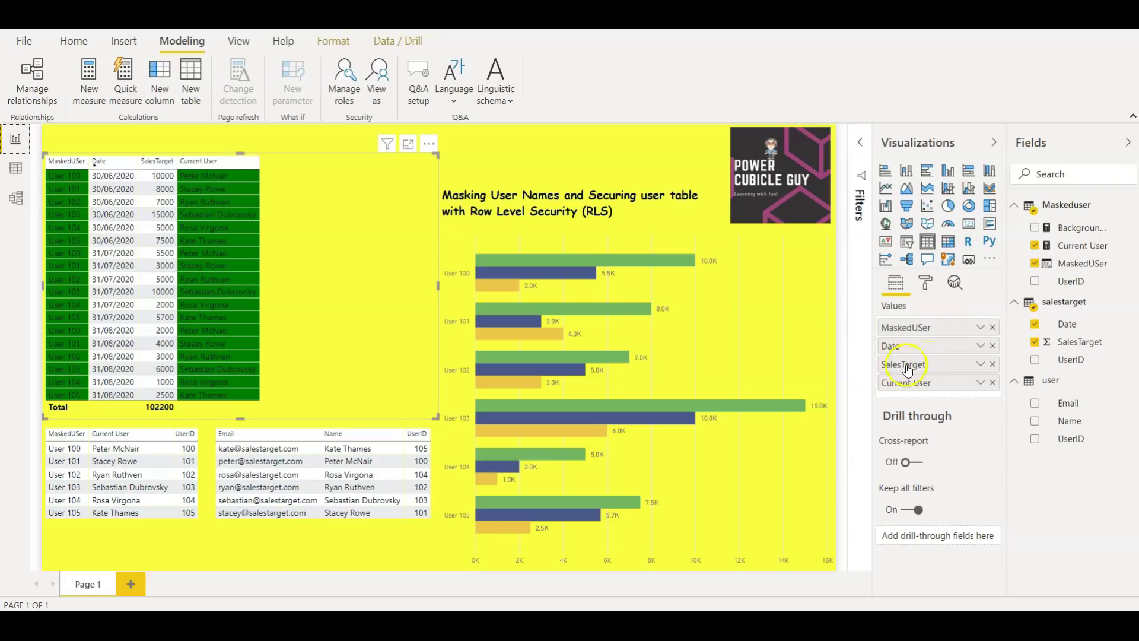
pyautogui.click(955, 387)
pyautogui.click(304, 535)
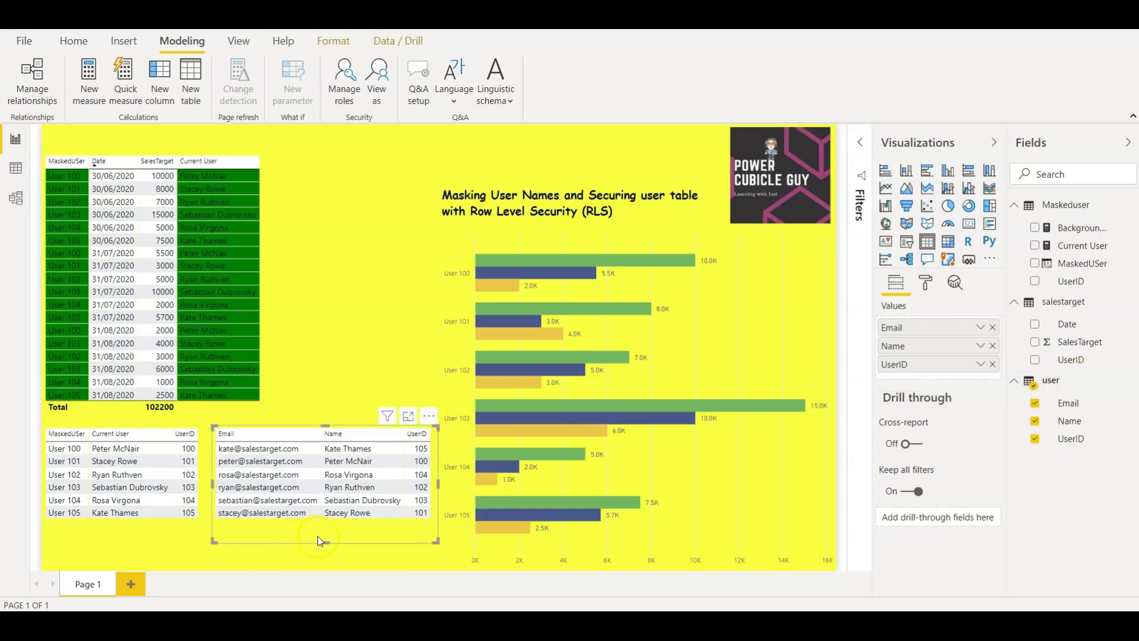
pyautogui.click(144, 539)
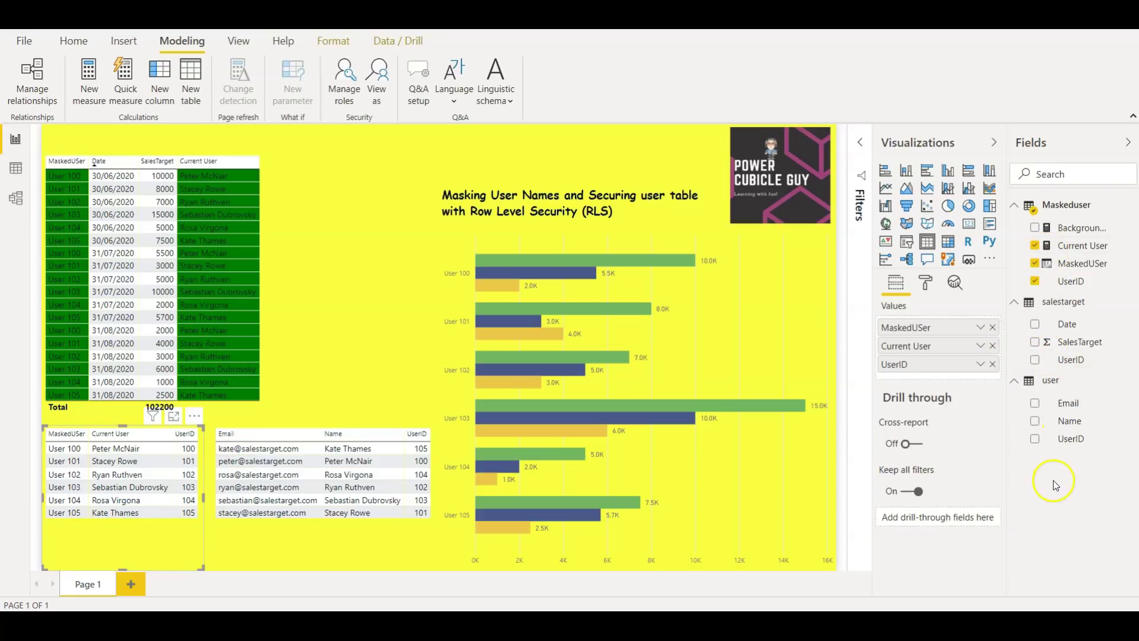
pyautogui.click(362, 210)
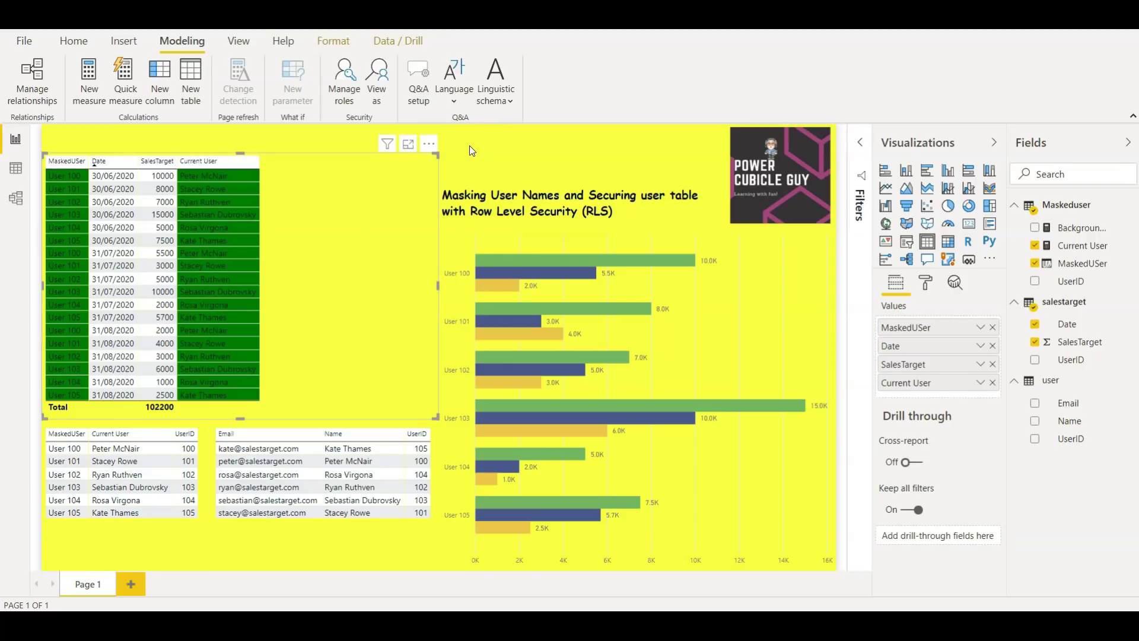
# Hide the user table so the Fields list shows only Maskeduser and salestarget
pyautogui.rightClick(1108, 380)
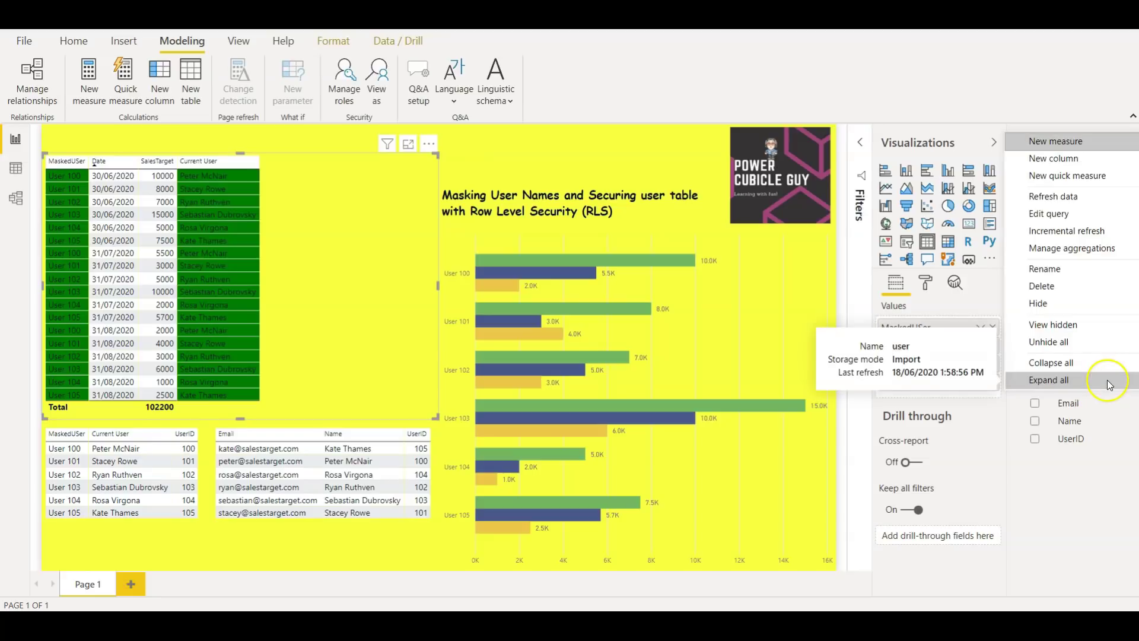
pyautogui.click(1049, 306)
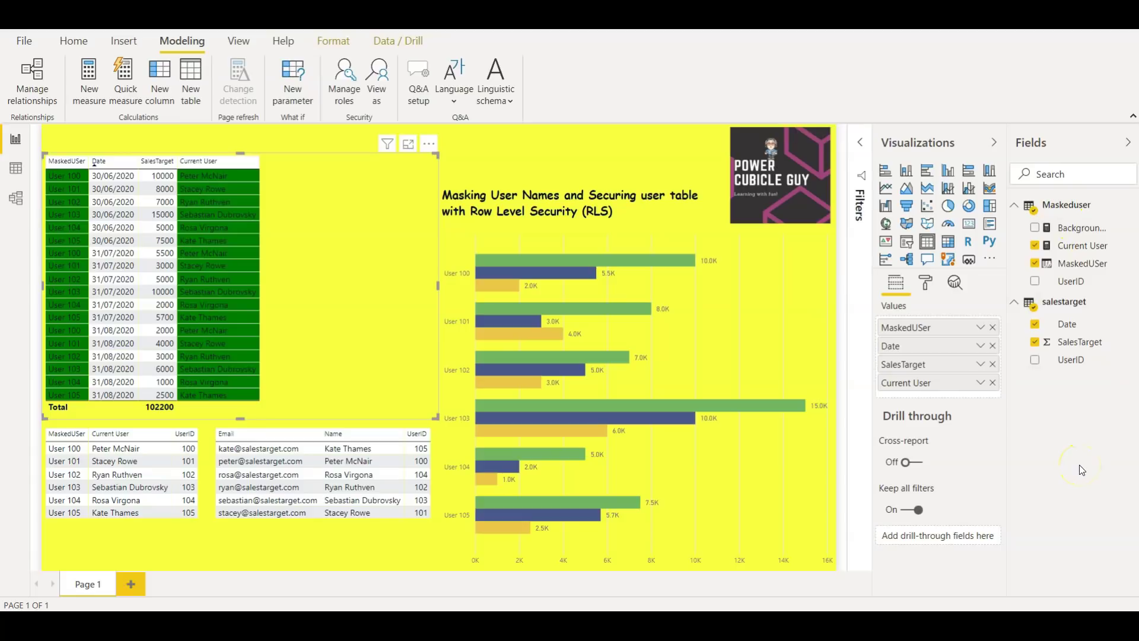
pyautogui.click(453, 141)
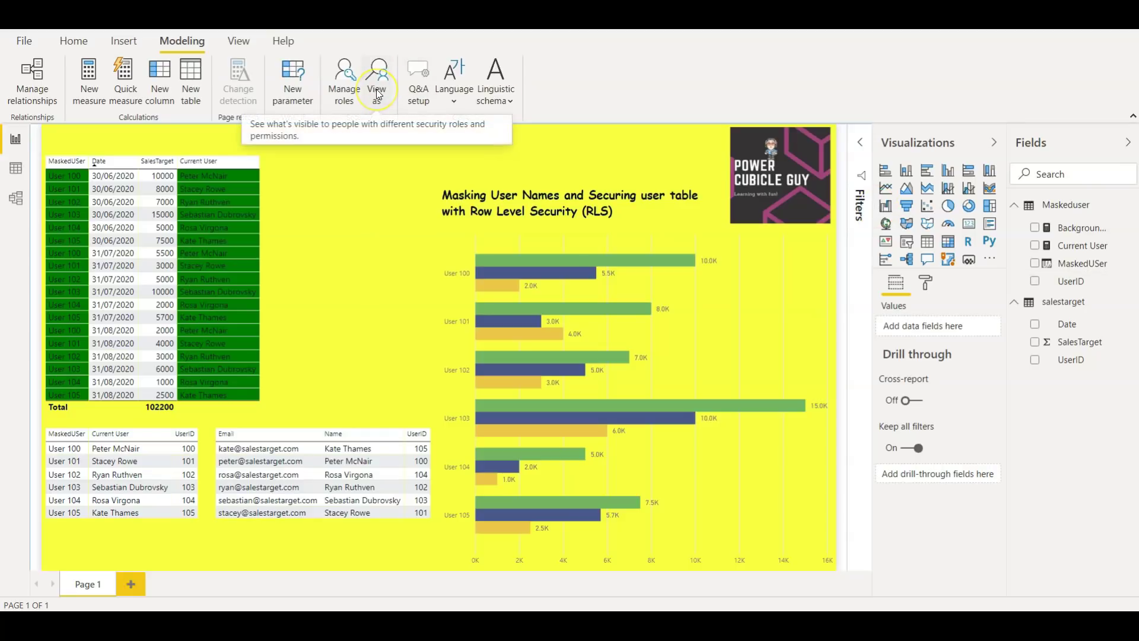
pyautogui.click(344, 80)
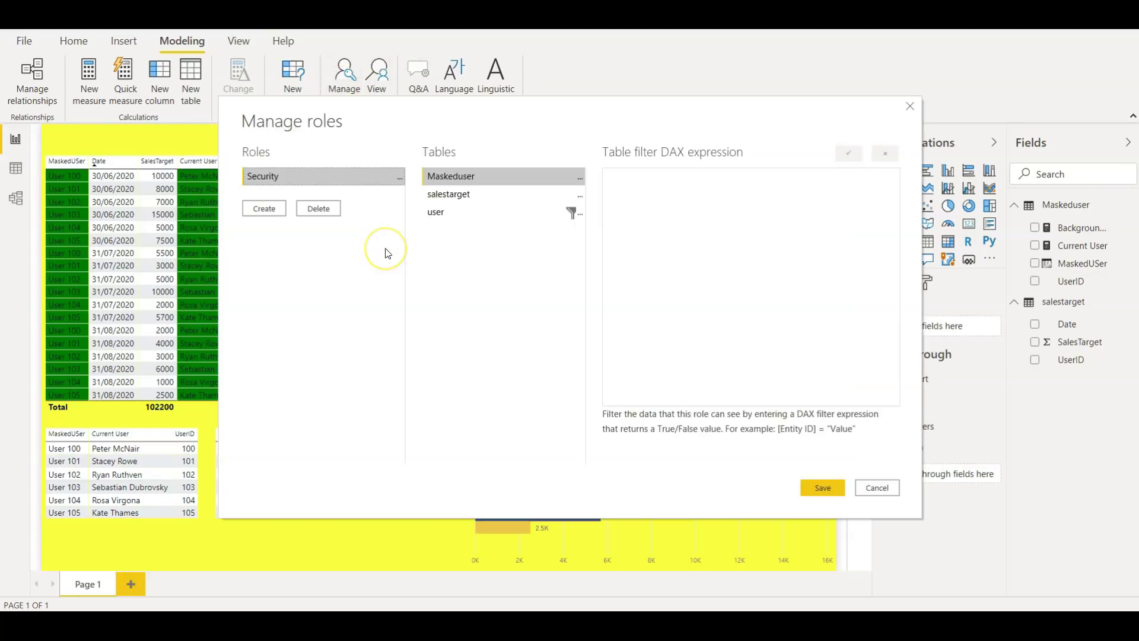
pyautogui.click(439, 212)
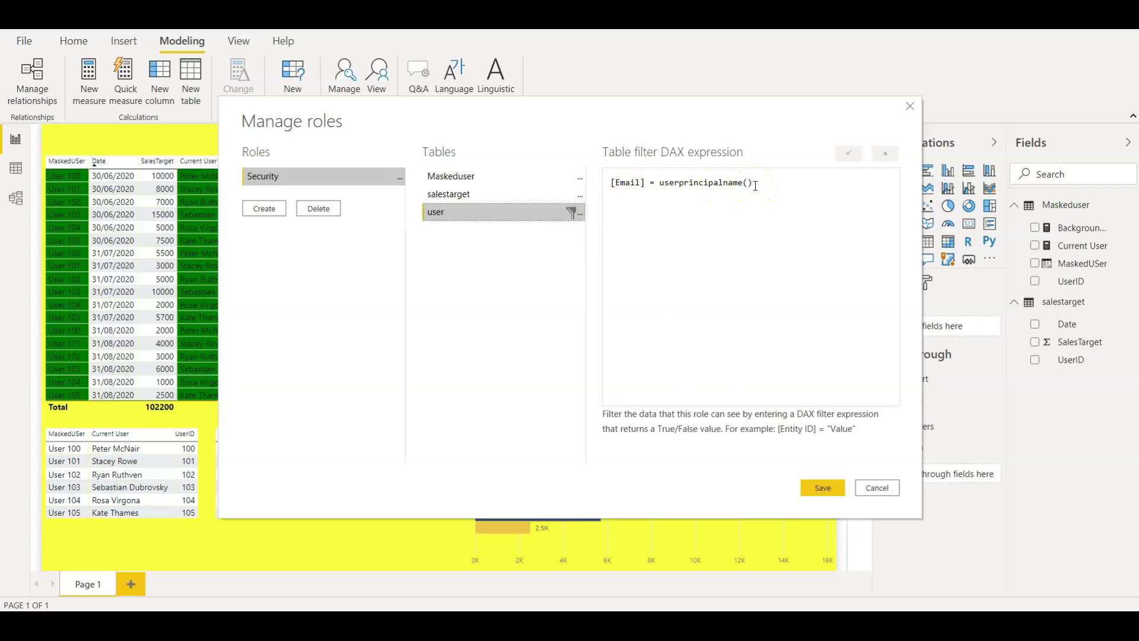
pyautogui.click(660, 184)
pyautogui.click(760, 184)
pyautogui.click(752, 181)
pyautogui.moveTo(753, 181); pyautogui.dragTo(658, 183)
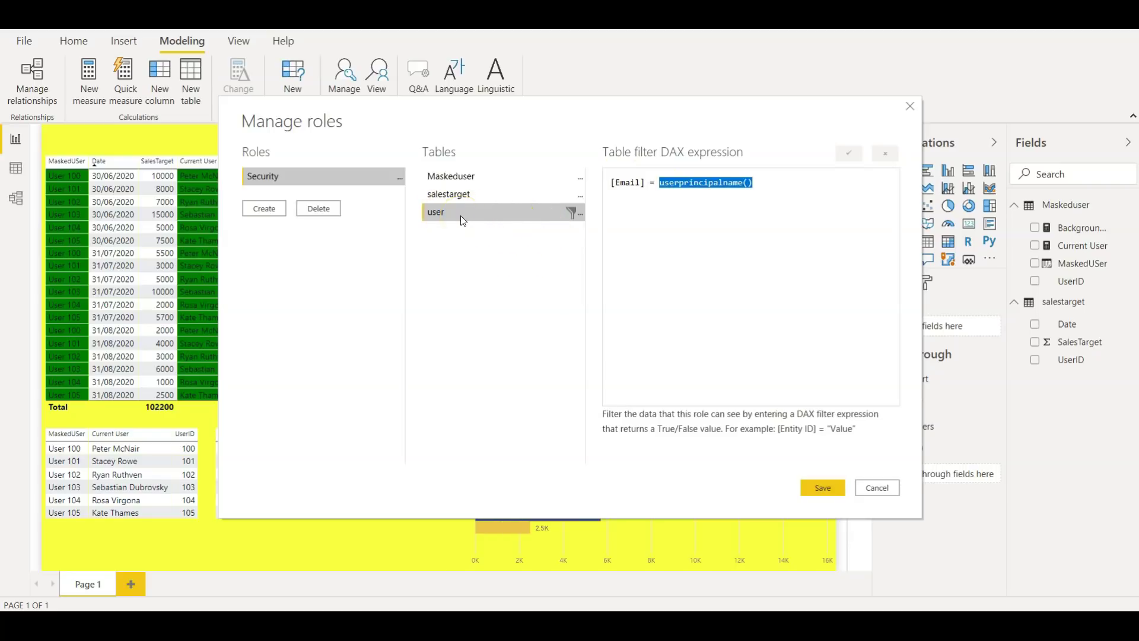
pyautogui.click(790, 194)
pyautogui.click(873, 489)
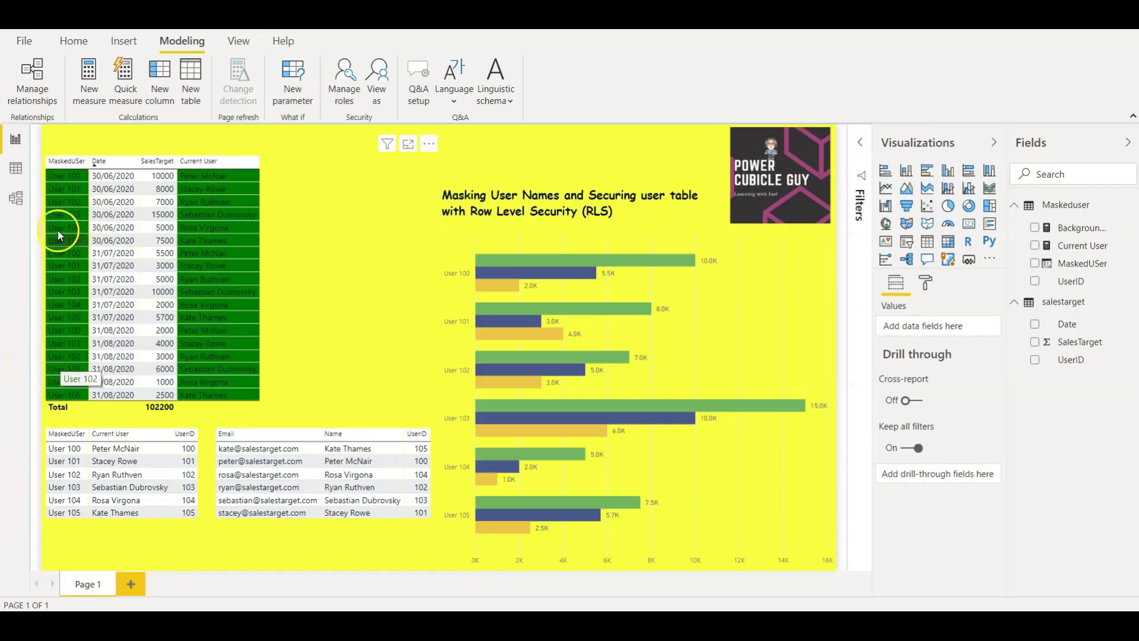
# View the report as Other user with the Security role, entering the test user's email address
pyautogui.click(385, 304)
pyautogui.click(377, 83)
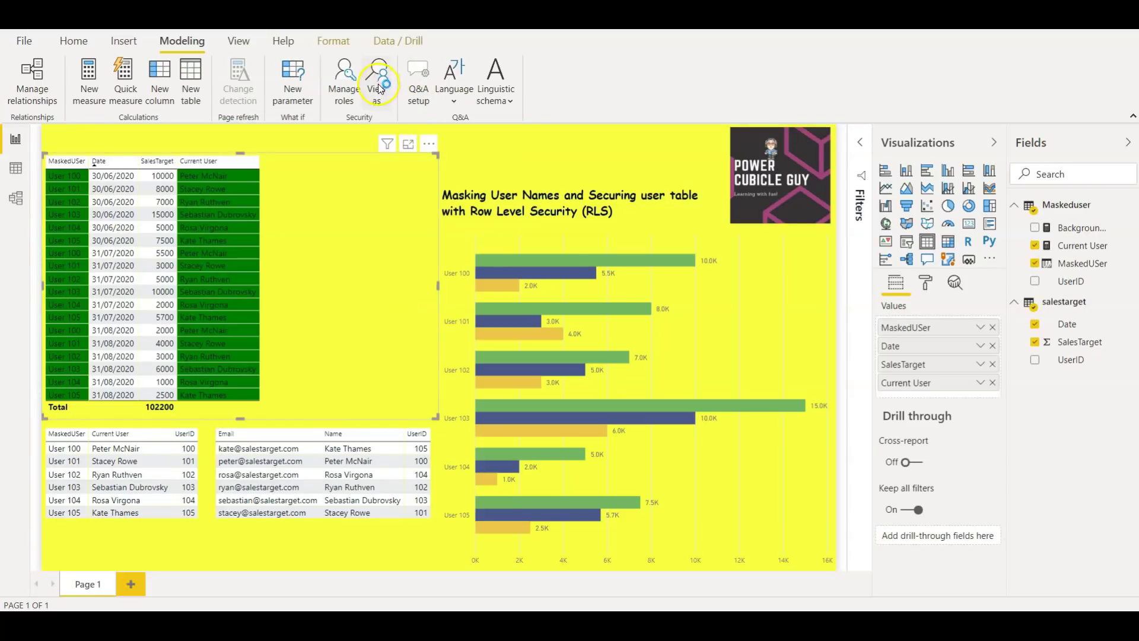
pyautogui.click(453, 236)
pyautogui.click(461, 269)
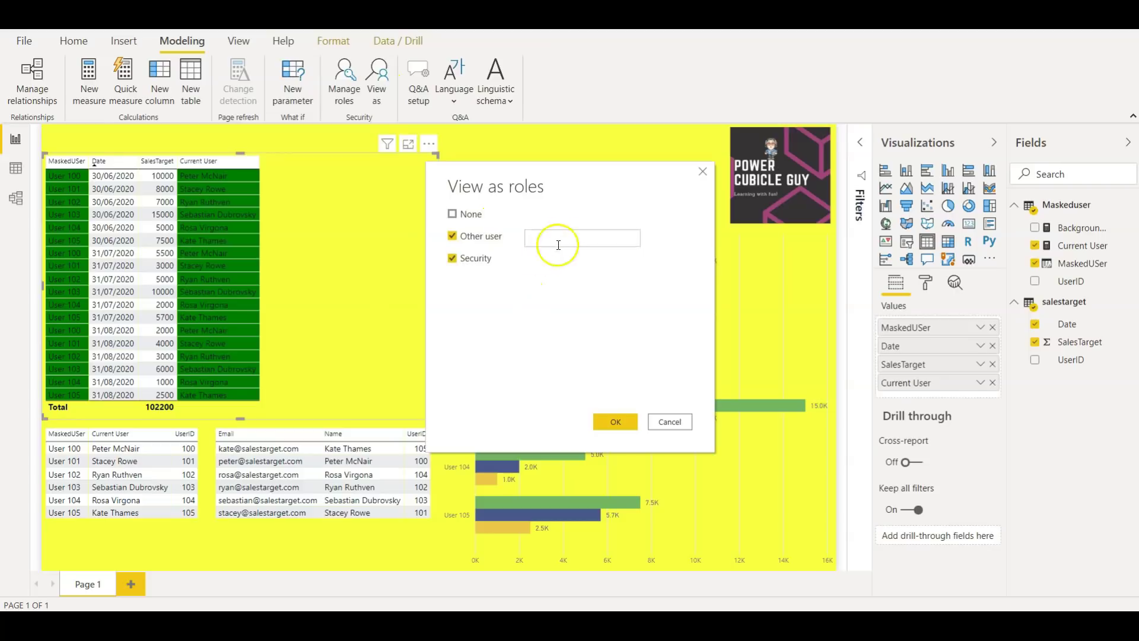
pyautogui.click(561, 238)
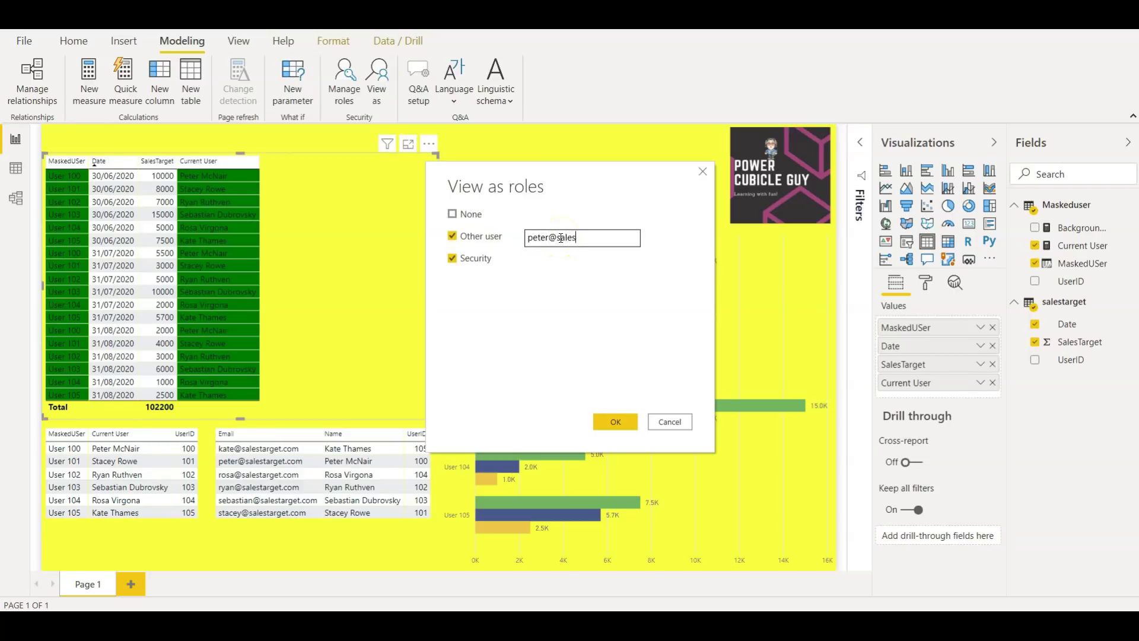
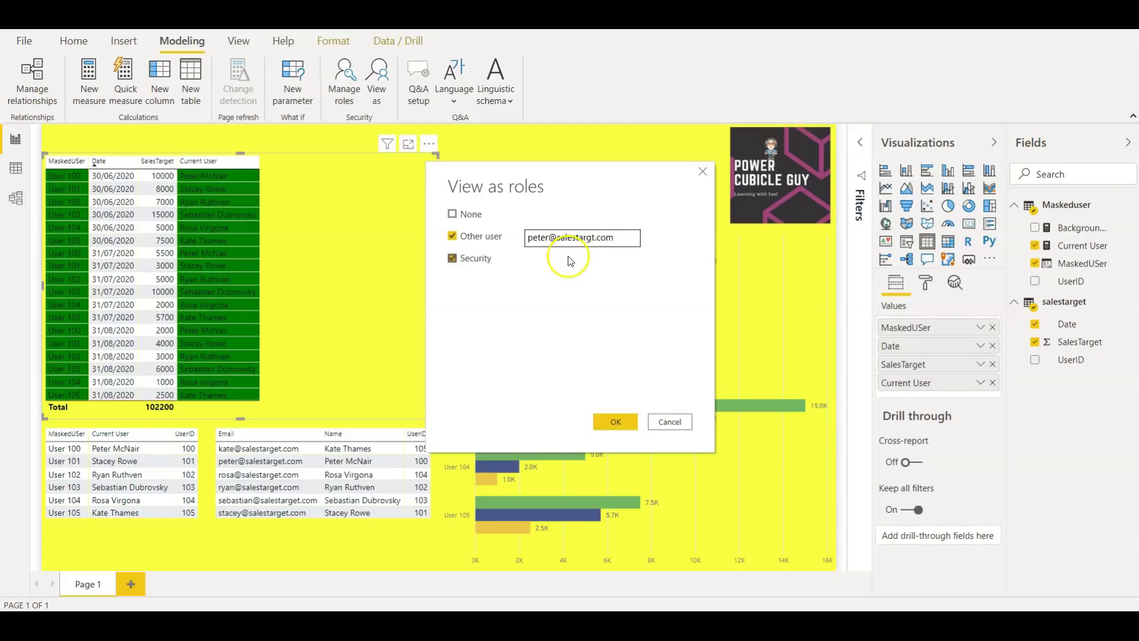
pyautogui.click(595, 238)
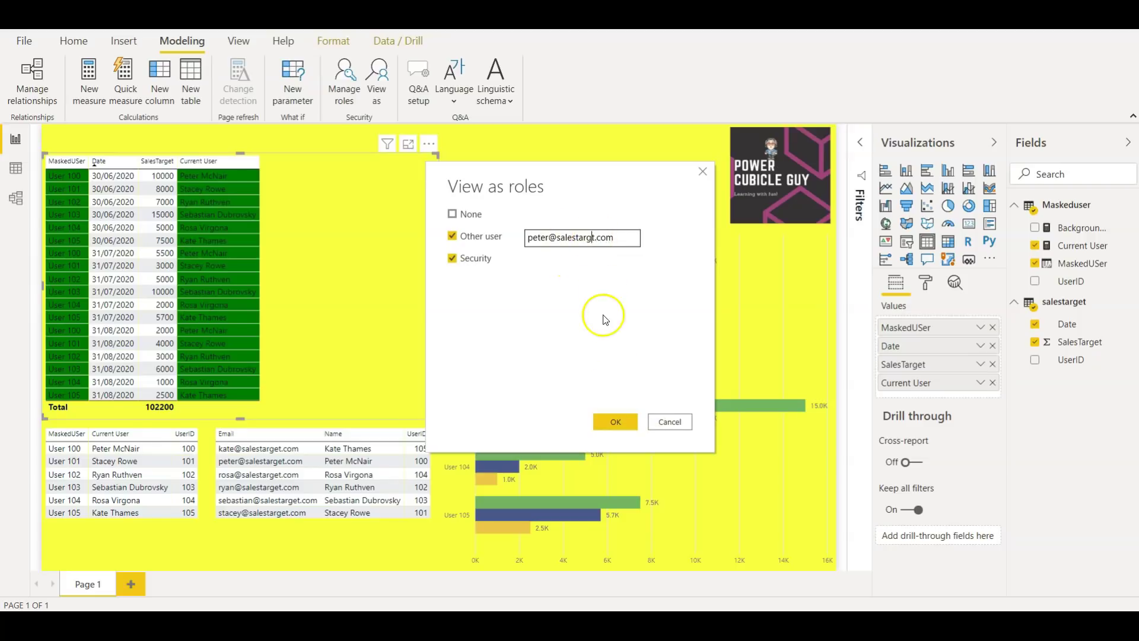
pyautogui.write('e')
pyautogui.click(621, 426)
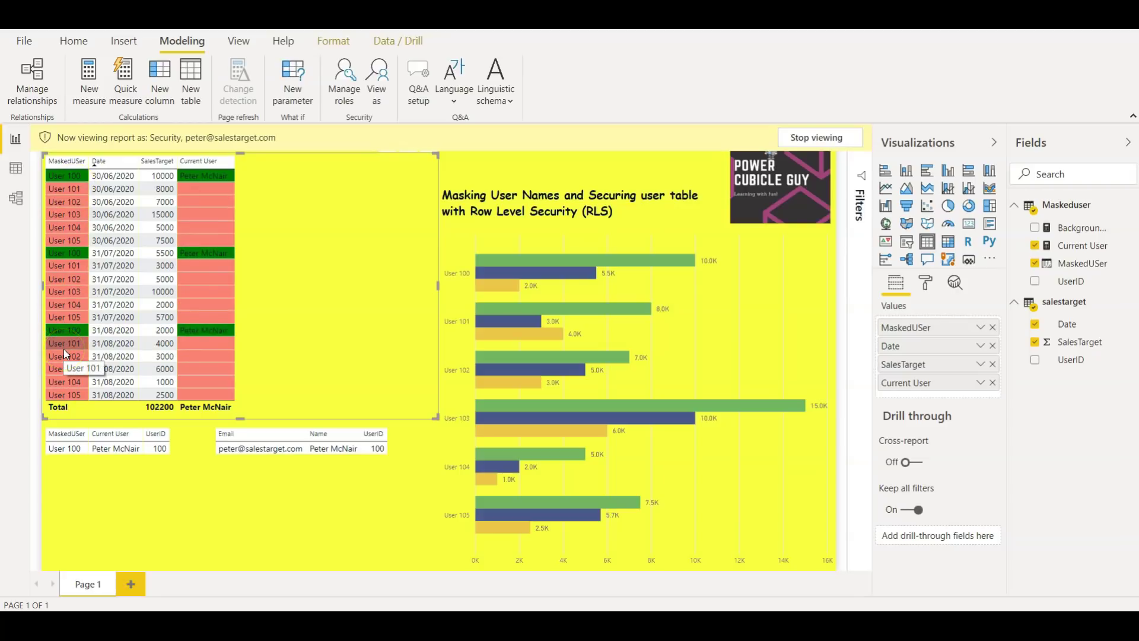
# Narrow the masked sales table visual while still previewing as the Security role user
pyautogui.click(347, 308)
pyautogui.click(37, 306)
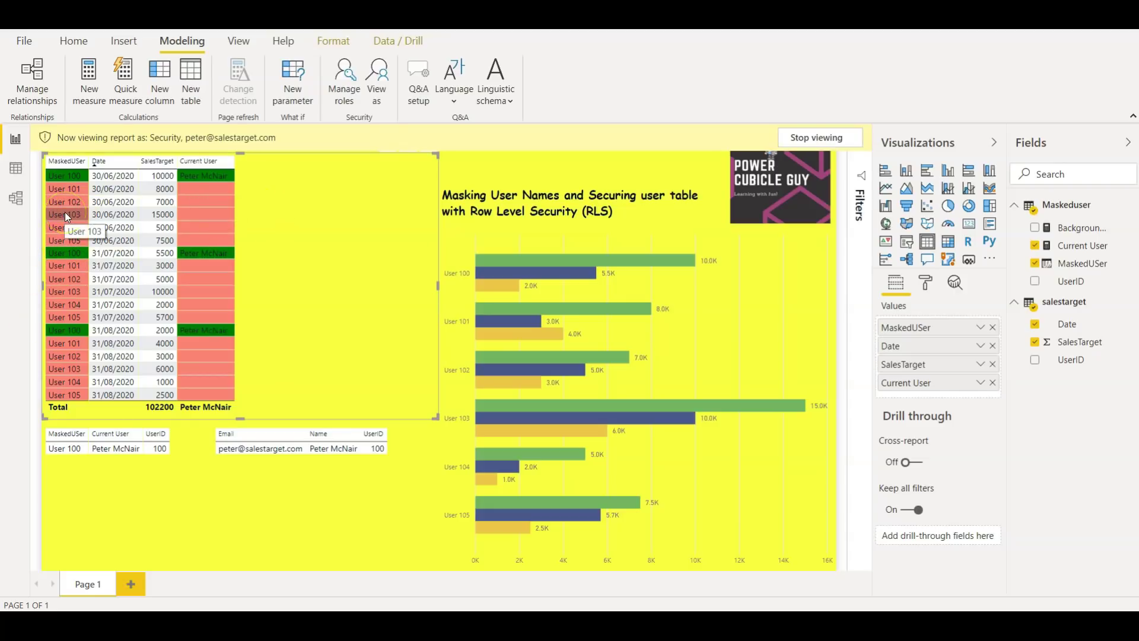
pyautogui.click(223, 206)
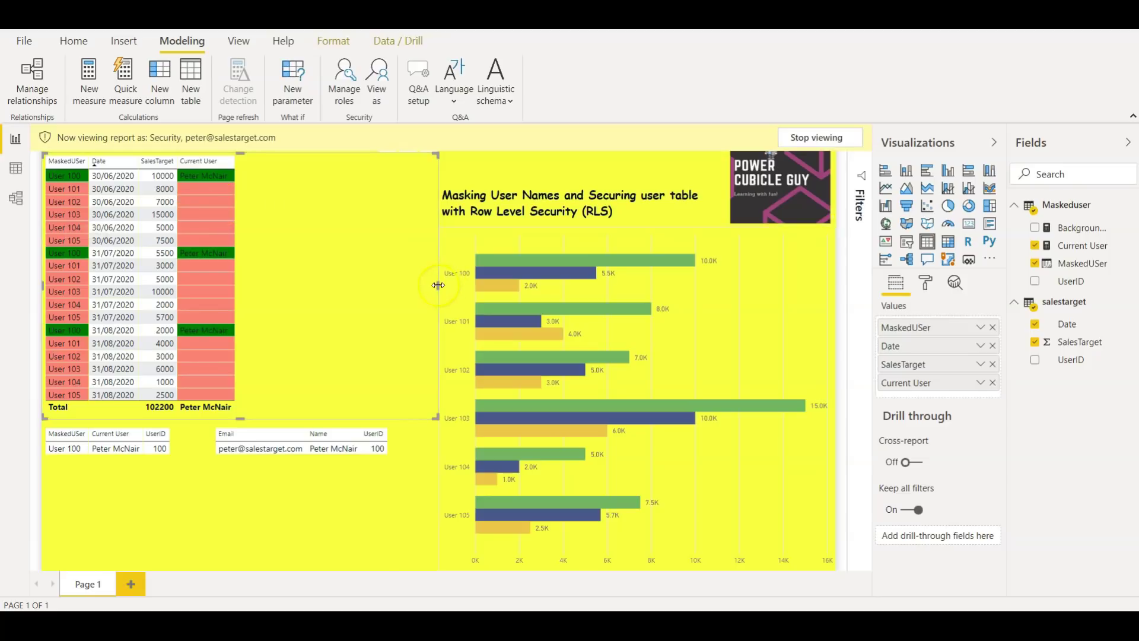
pyautogui.moveTo(427, 284); pyautogui.dragTo(364, 284)
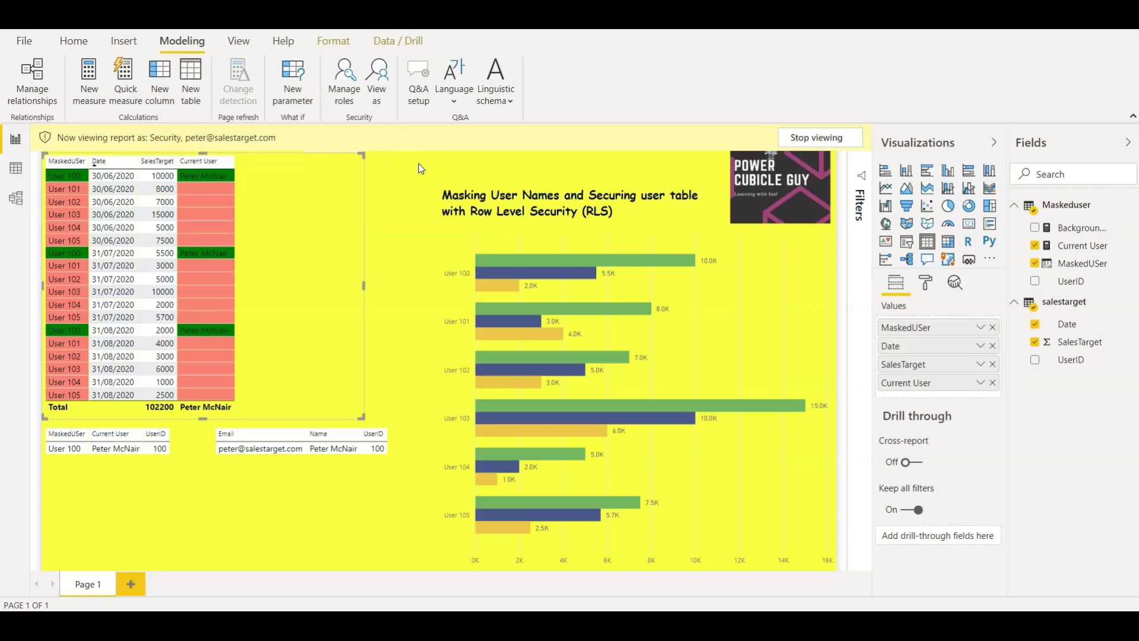
pyautogui.click(508, 166)
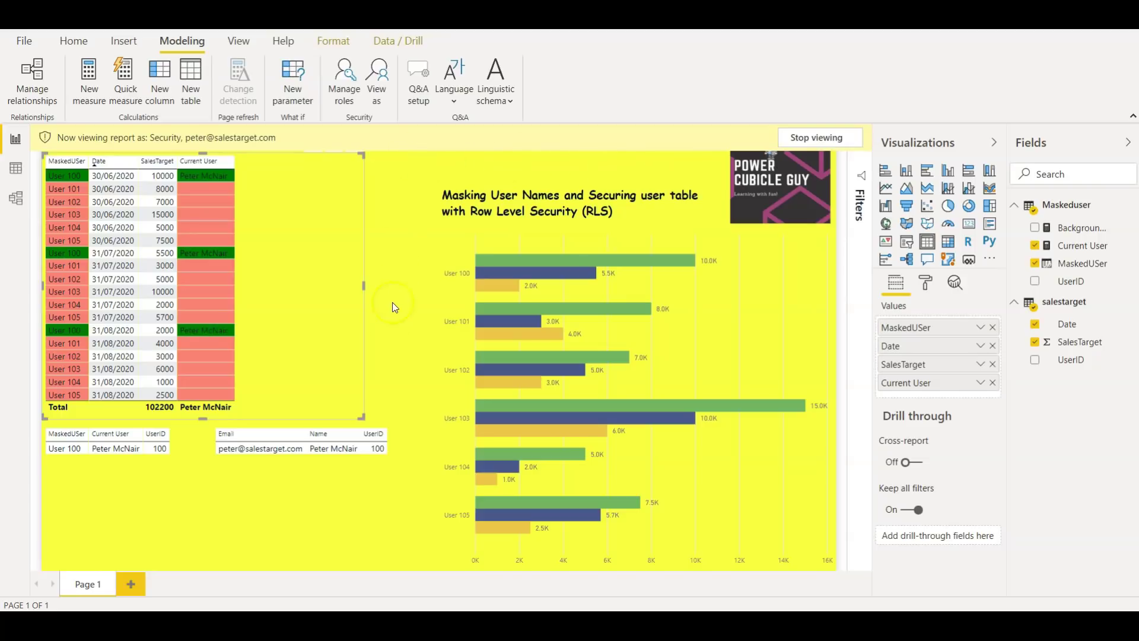